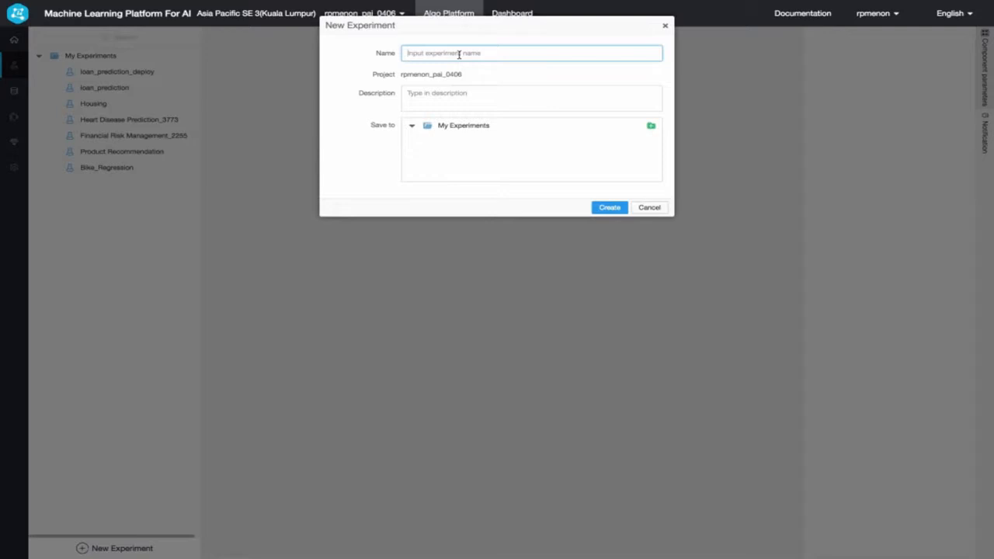
# - Create a new experiment named loan_prediction_webinar in My Experiments
pyautogui.write('loan_prediction_websinar')
pyautogui.click(615, 207)
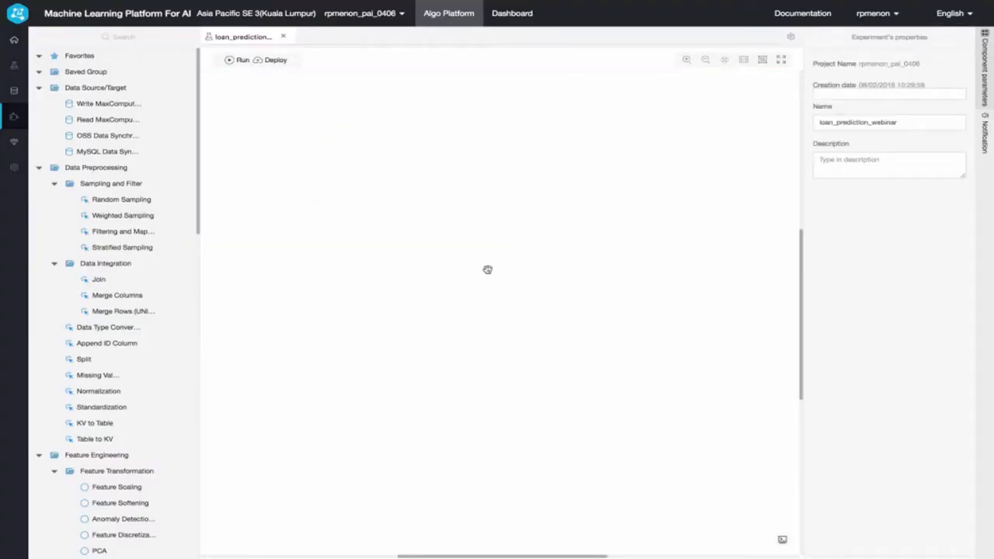
pyautogui.press('super+Tab')
pyautogui.press('super+Tab')
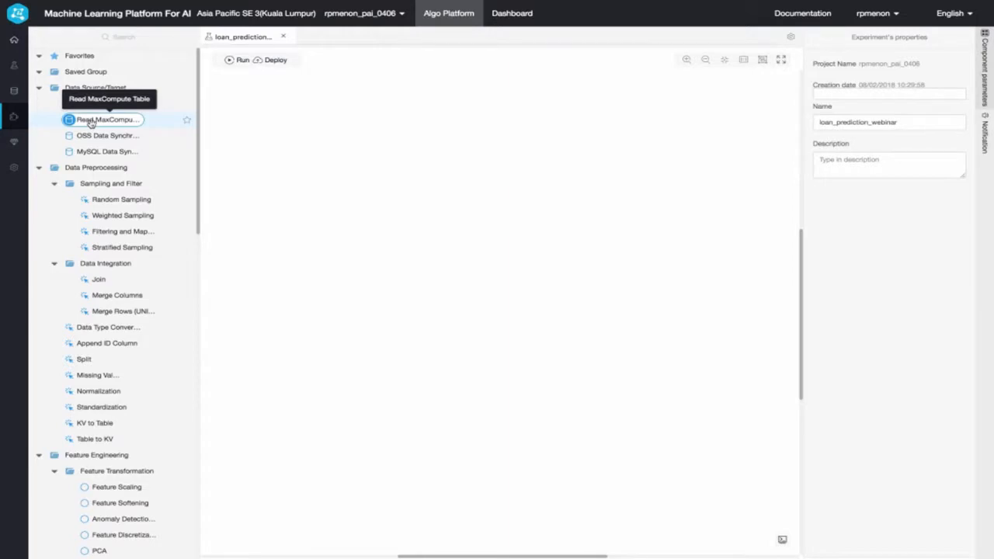
# - Add a Read MaxCompute Table component to the canvas and set its source to the project's loan table
pyautogui.moveTo(90, 122); pyautogui.dragTo(388, 111)
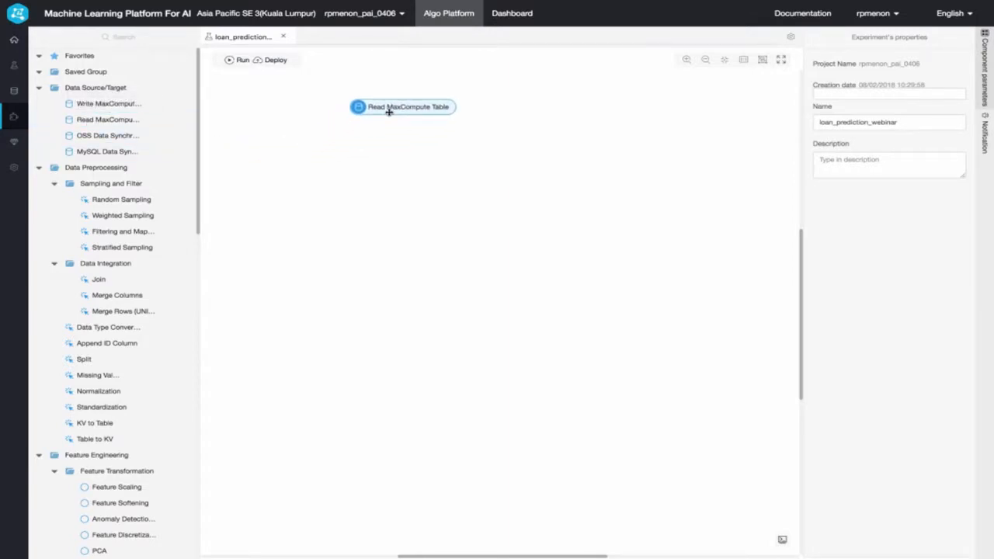
pyautogui.press('Delete')
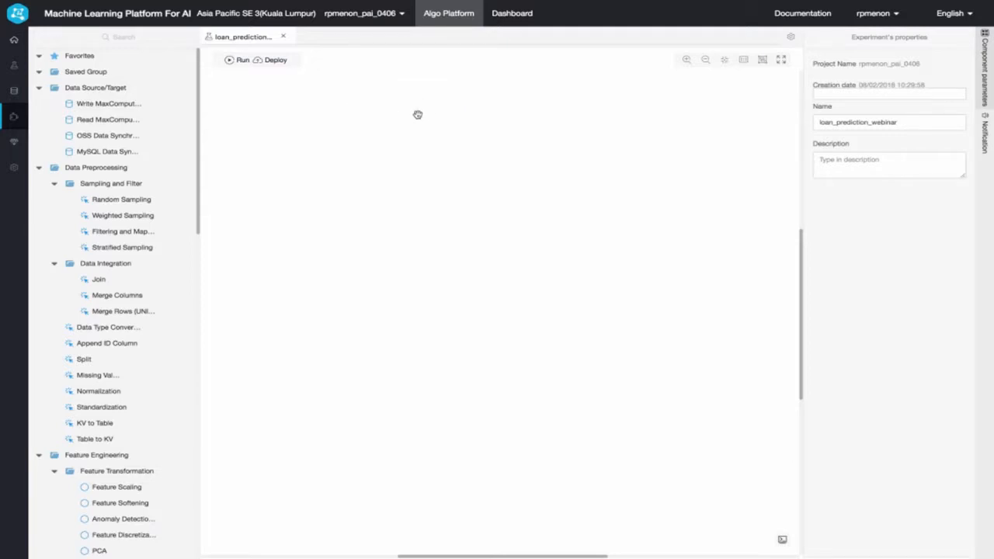
pyautogui.hotkey('ctrl', 'z')
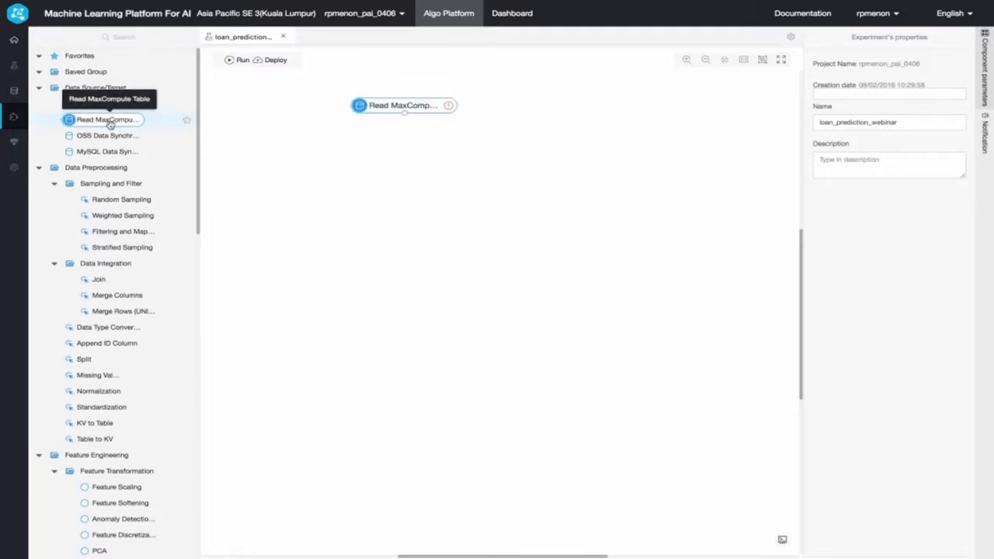
pyautogui.click(439, 107)
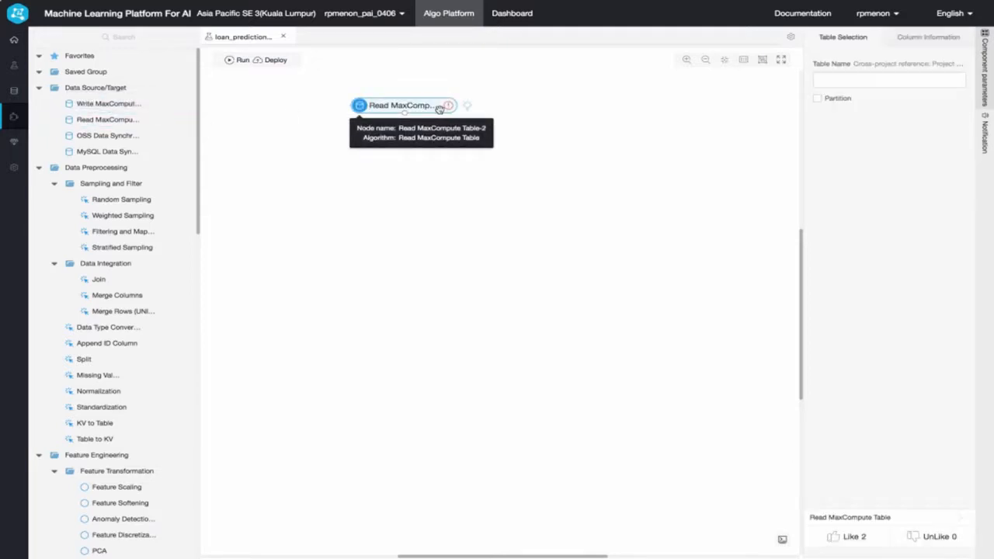
pyautogui.click(851, 78)
pyautogui.write('rpmenon_pai_0406.loan')
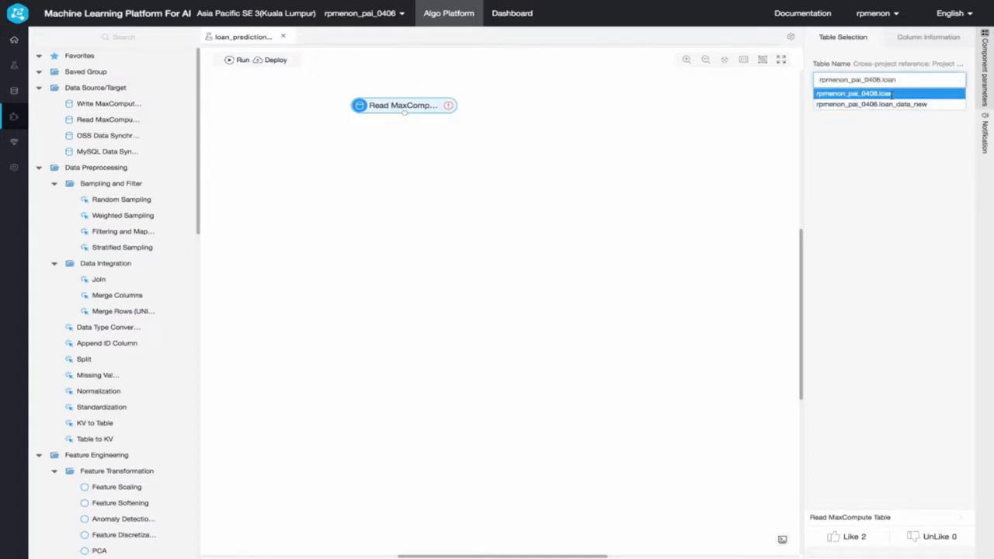
pyautogui.click(891, 93)
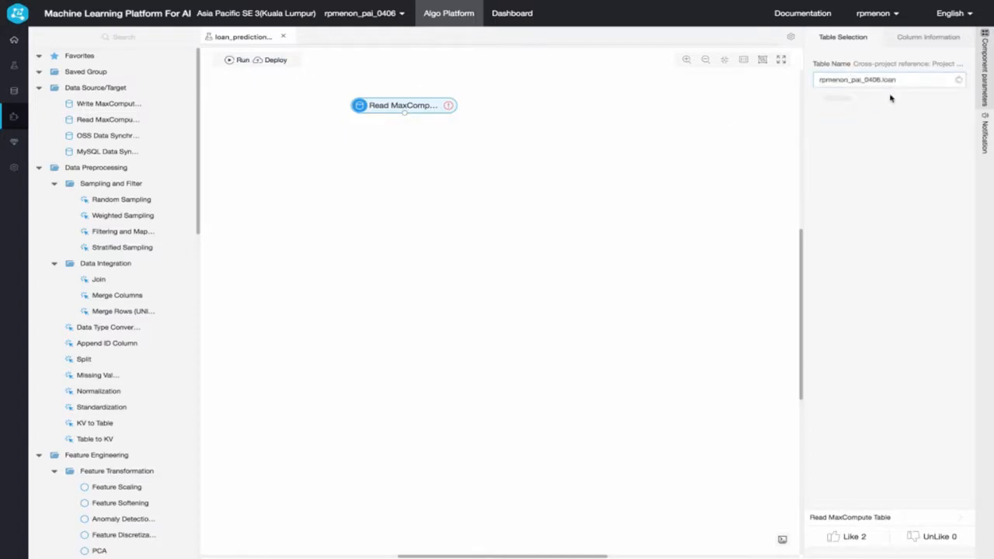
# - Rename the table-reading node to "read data"
pyautogui.rightClick(417, 108)
pyautogui.click(450, 118)
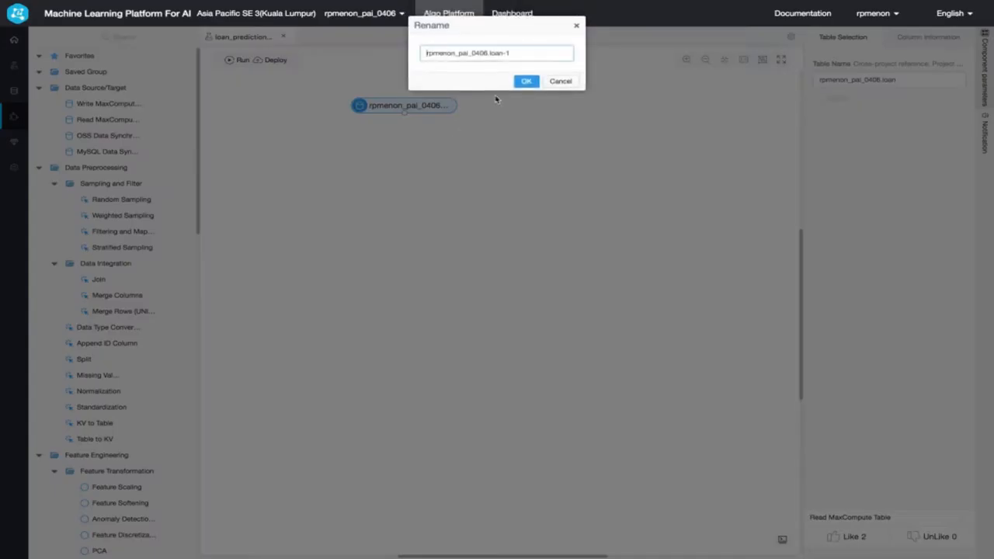
pyautogui.moveTo(515, 54); pyautogui.dragTo(420, 57)
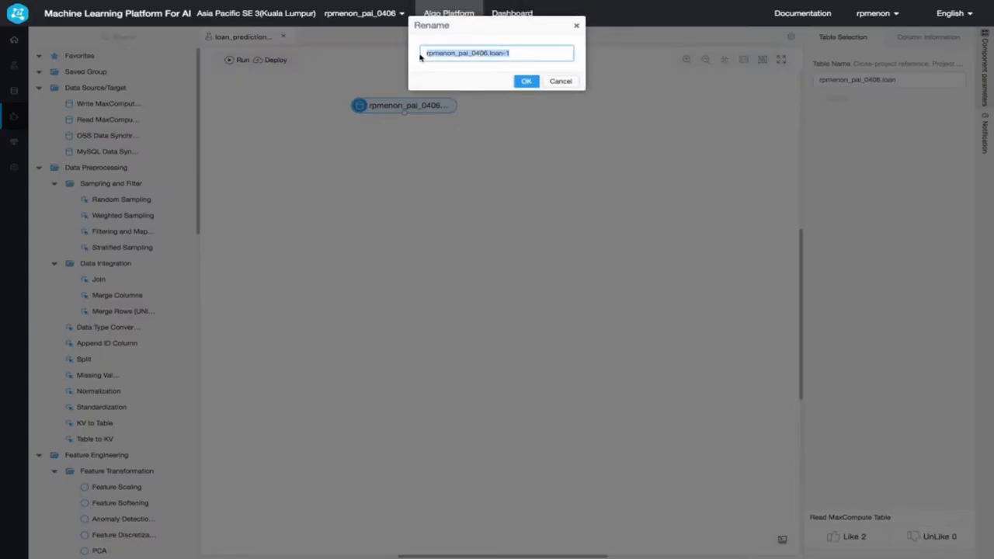
pyautogui.write('read data')
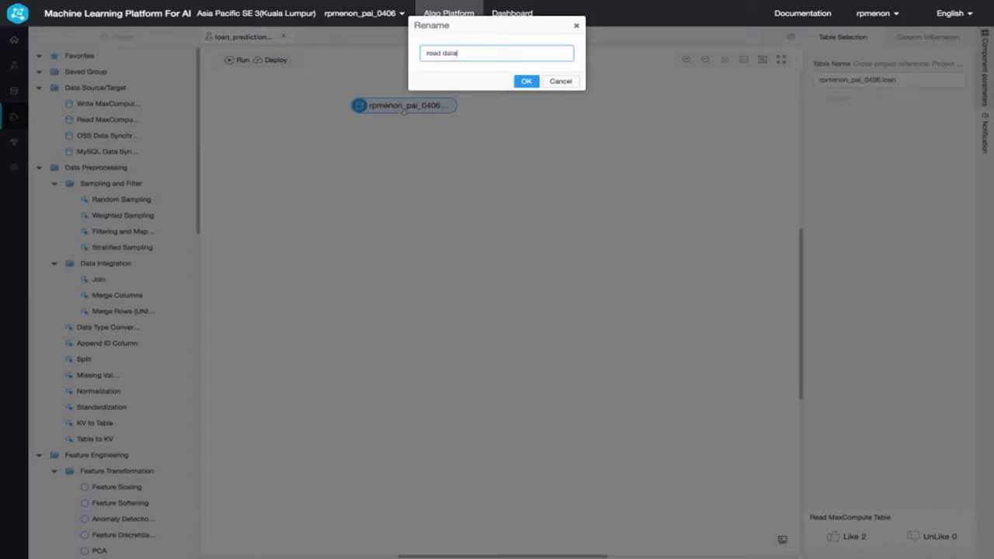
pyautogui.press('Return')
# - View the read data node's table contents across all columns and close the data preview
pyautogui.rightClick(398, 104)
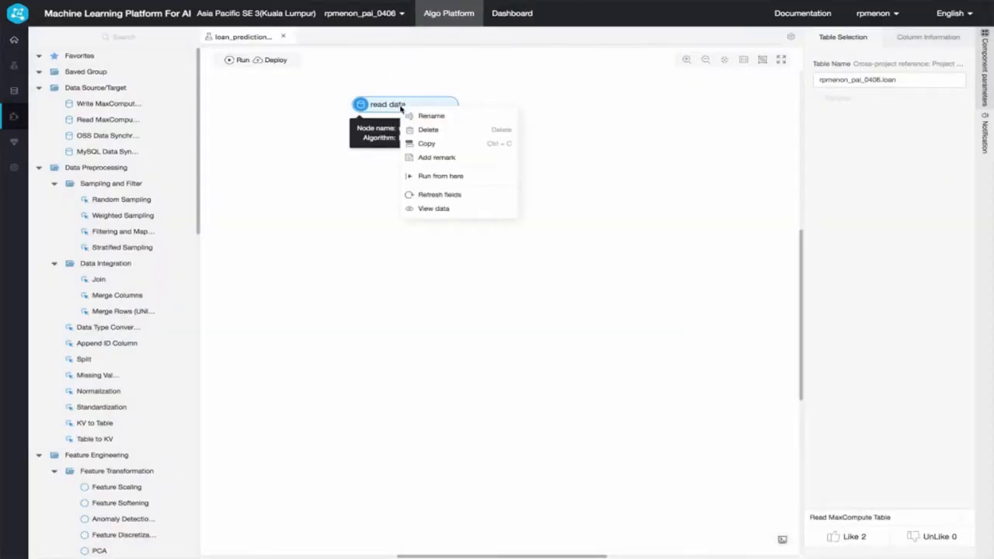
pyautogui.click(447, 209)
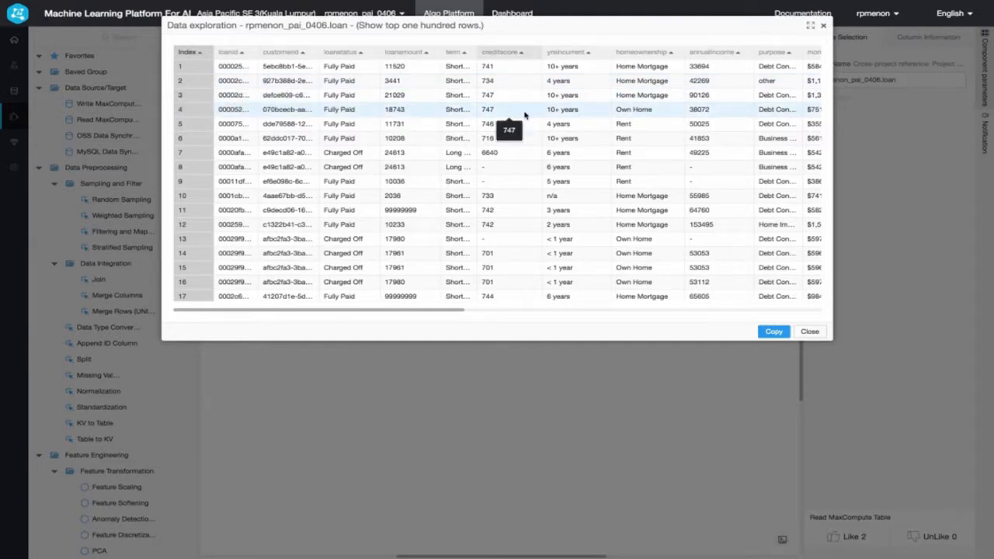
pyautogui.hscroll(2, 442, 124)
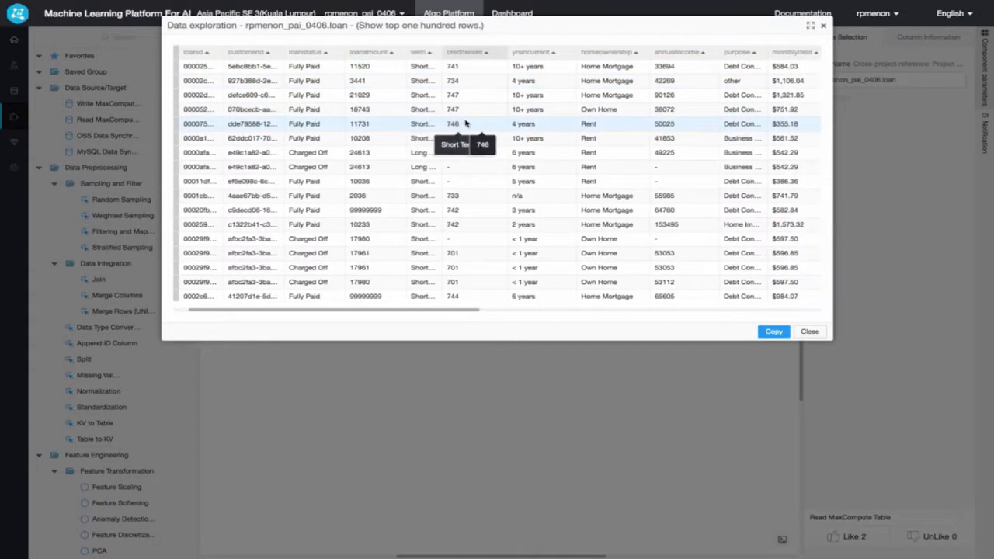
pyautogui.hscroll(10, 539, 109)
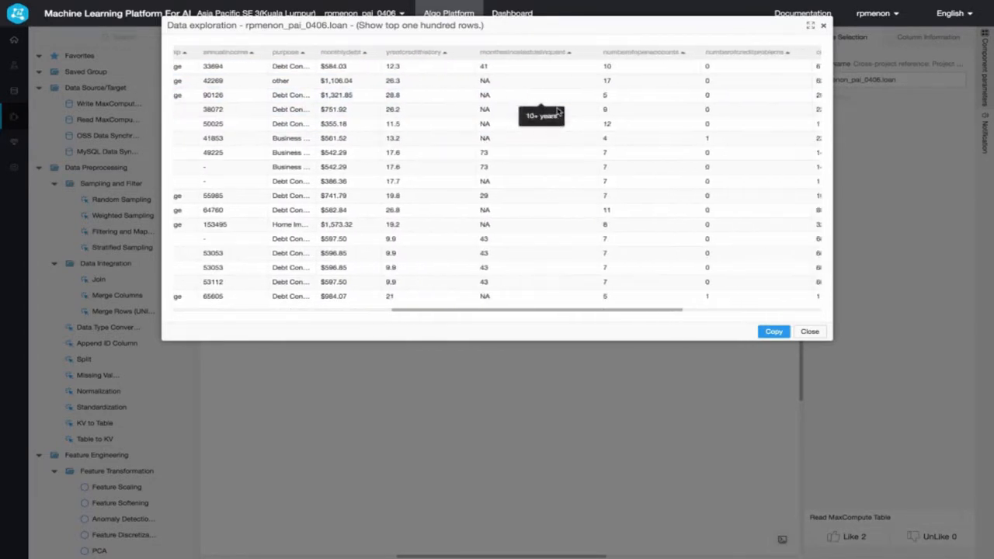
pyautogui.hscroll(7, 640, 198)
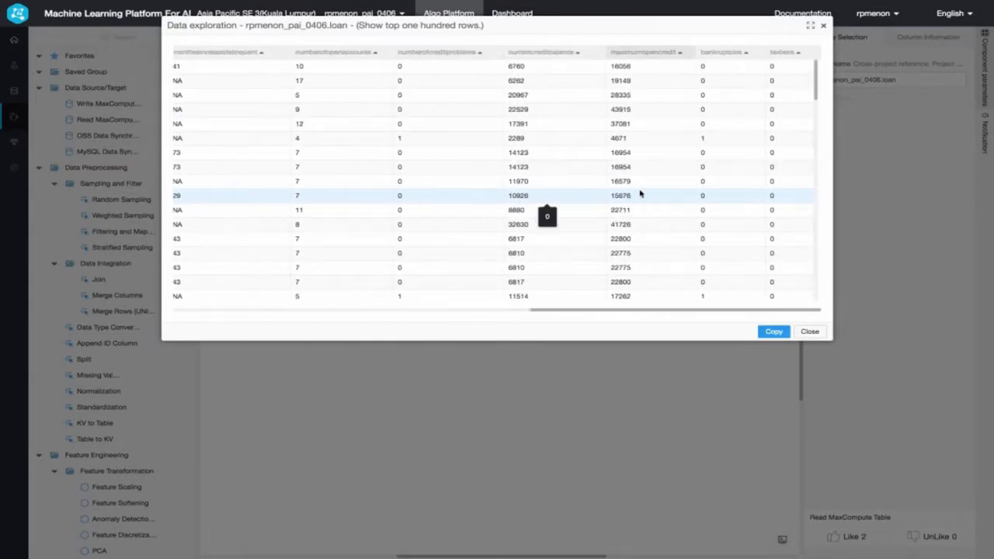
pyautogui.click(810, 336)
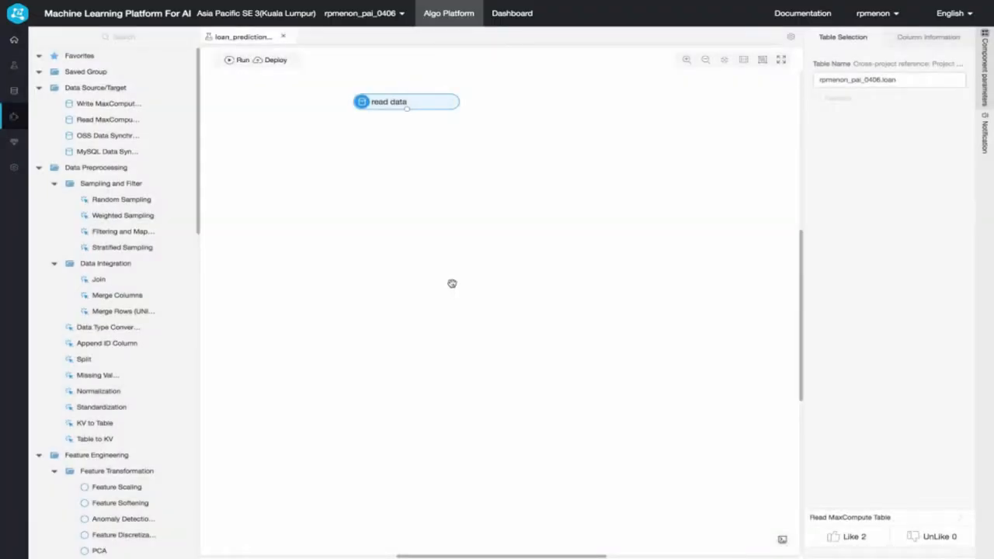
# - Add an SQL Script component below read data and connect the read data output to its first input
pyautogui.click(82, 36)
pyautogui.write('sql')
pyautogui.moveTo(58, 56); pyautogui.dragTo(405, 160)
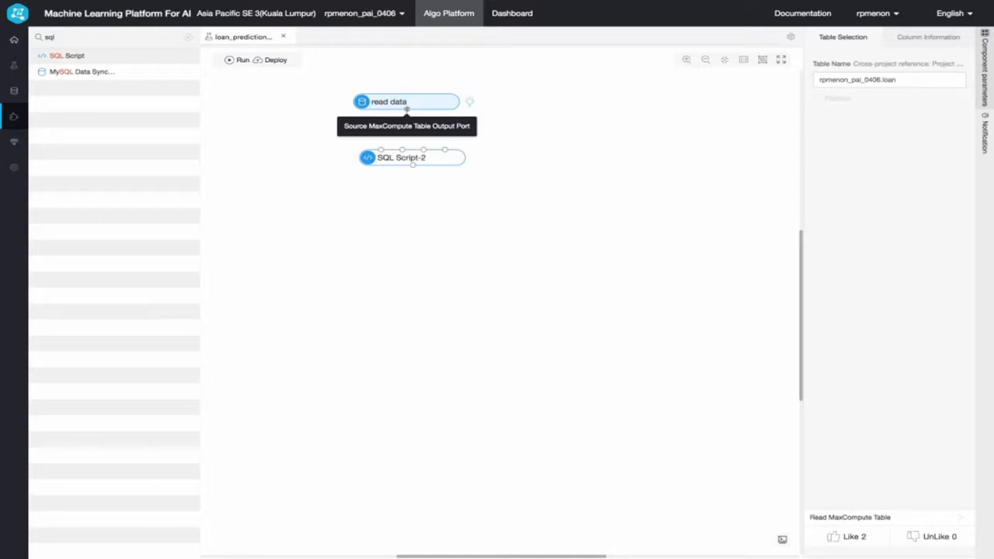
pyautogui.moveTo(405, 109); pyautogui.dragTo(382, 156)
# - Copy the prepared query from select to FROM ${t1}; in the text editor and paste it below the SQL Script component's comments
pyautogui.click(385, 163)
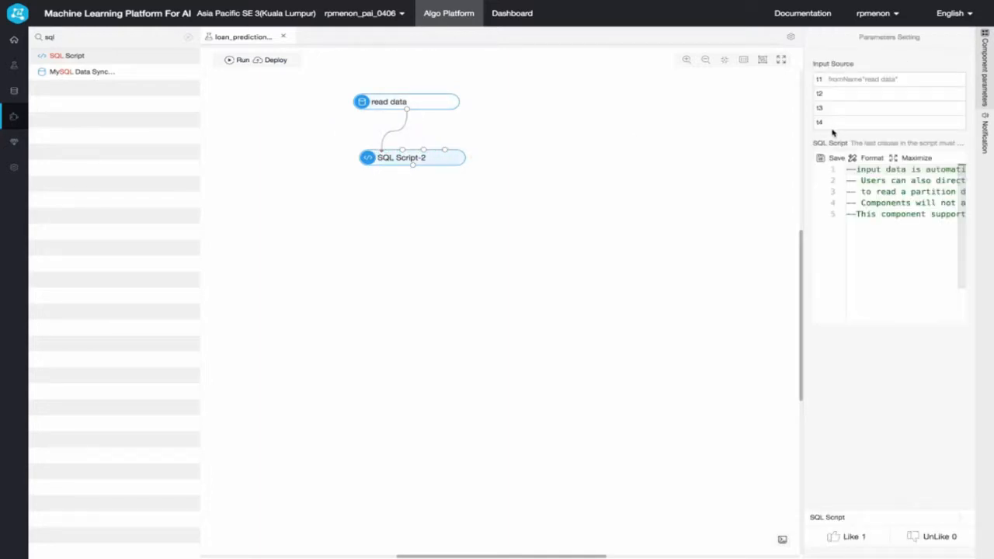
pyautogui.click(916, 158)
pyautogui.click(345, 89)
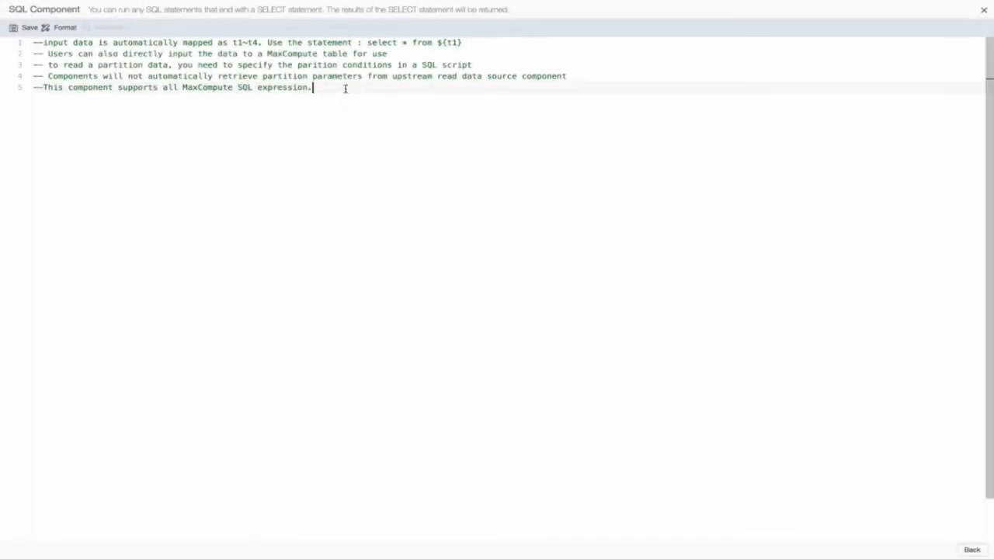
pyautogui.press('super+Tab')
pyautogui.press('super+Tab')
pyautogui.press('super+Tab')
pyautogui.press('super+Tab')
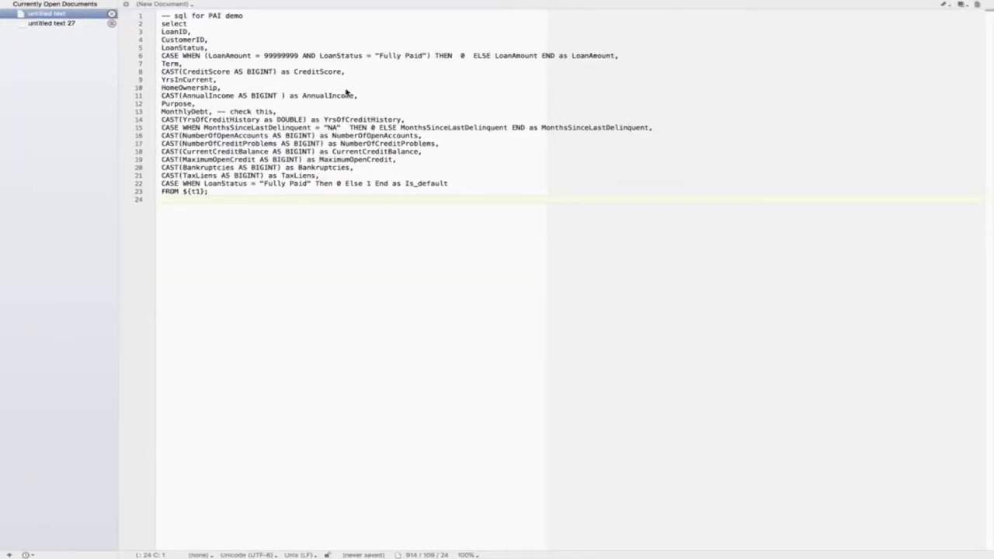
pyautogui.moveTo(212, 191); pyautogui.dragTo(117, 24)
pyautogui.press('super+c')
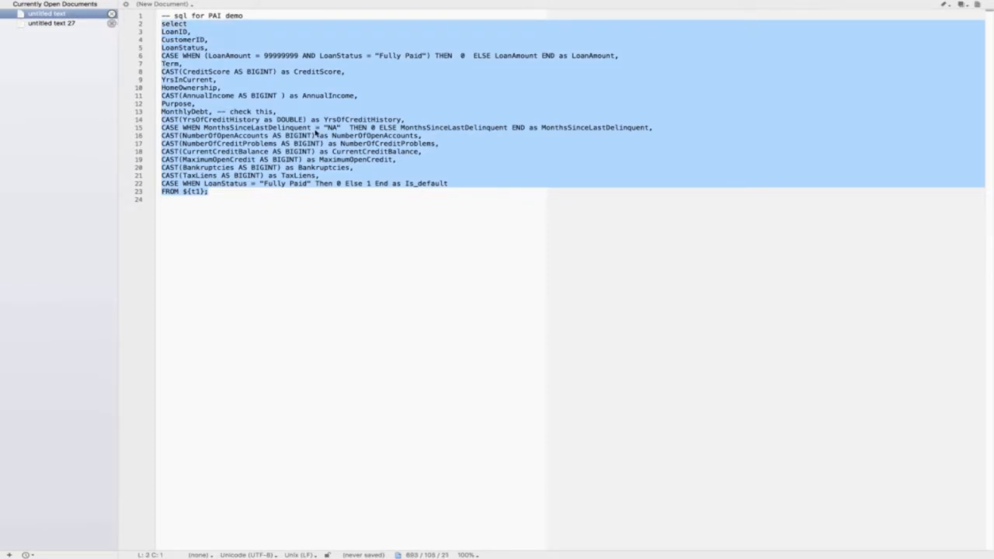
pyautogui.press('super+Tab')
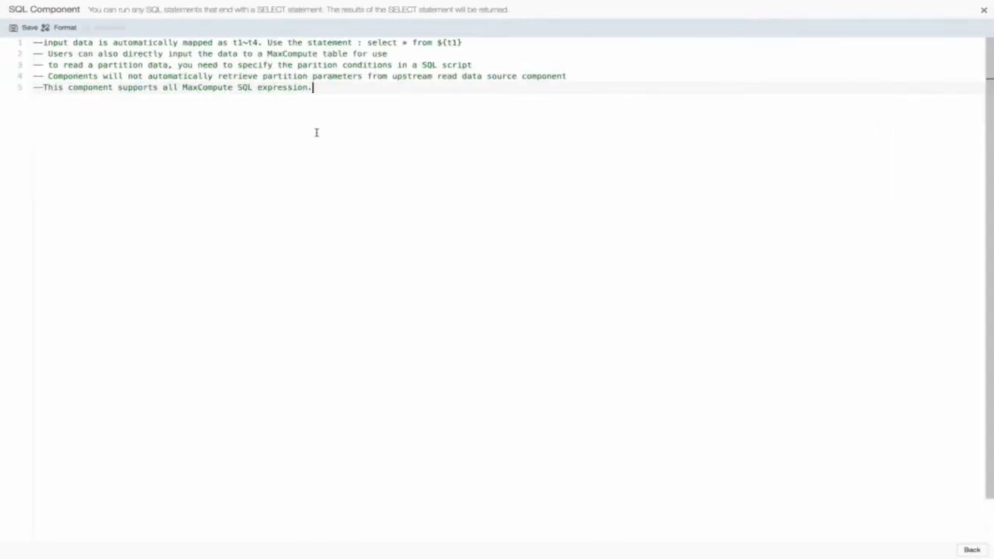
pyautogui.press('super+v')
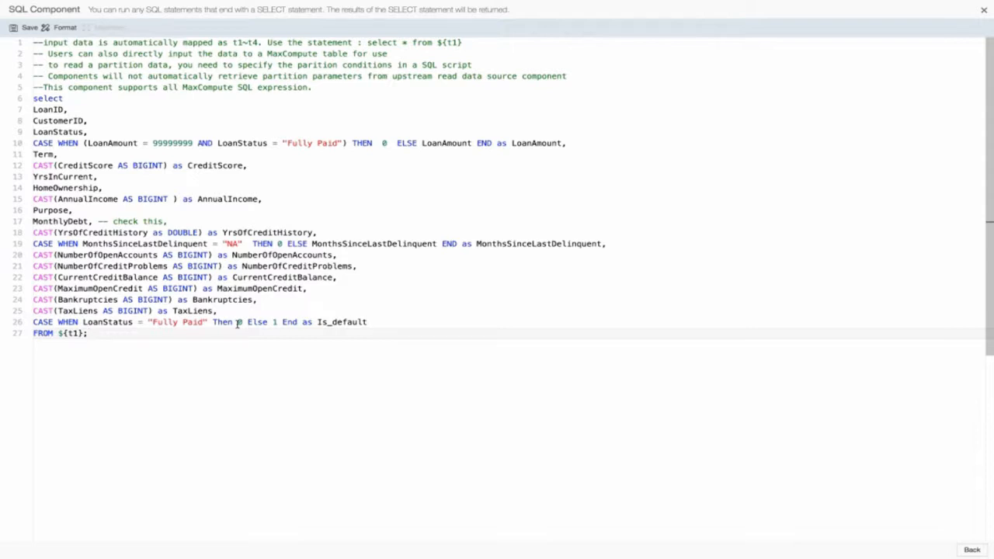
# - Save the SQL script with the Is_default query and close the maximized editor
pyautogui.scroll(-1, 277, 323)
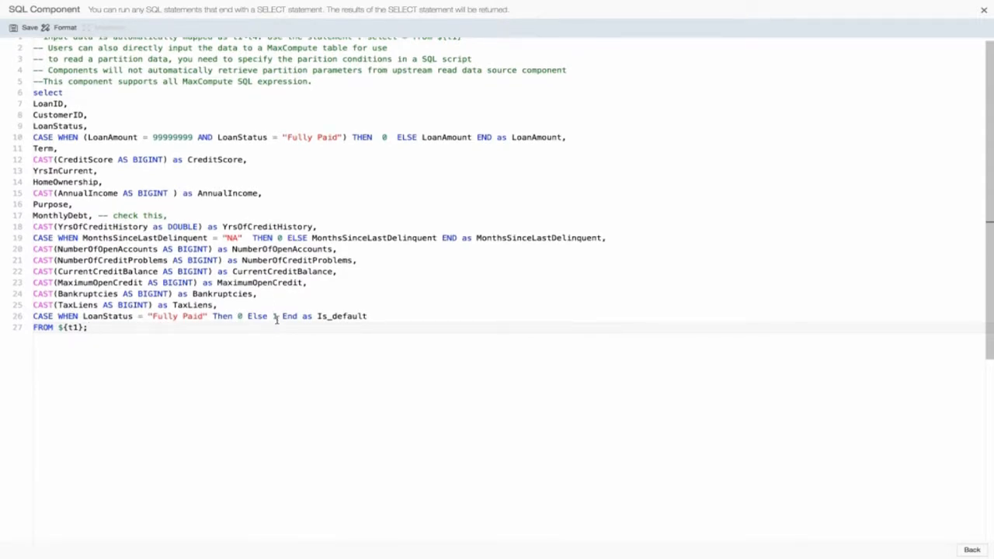
pyautogui.scroll(1, 276, 318)
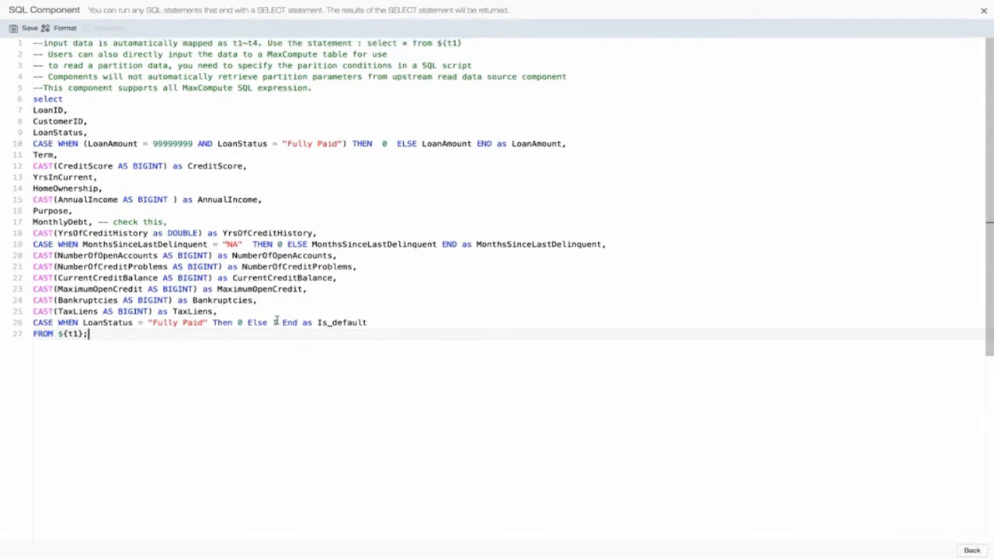
pyautogui.click(27, 28)
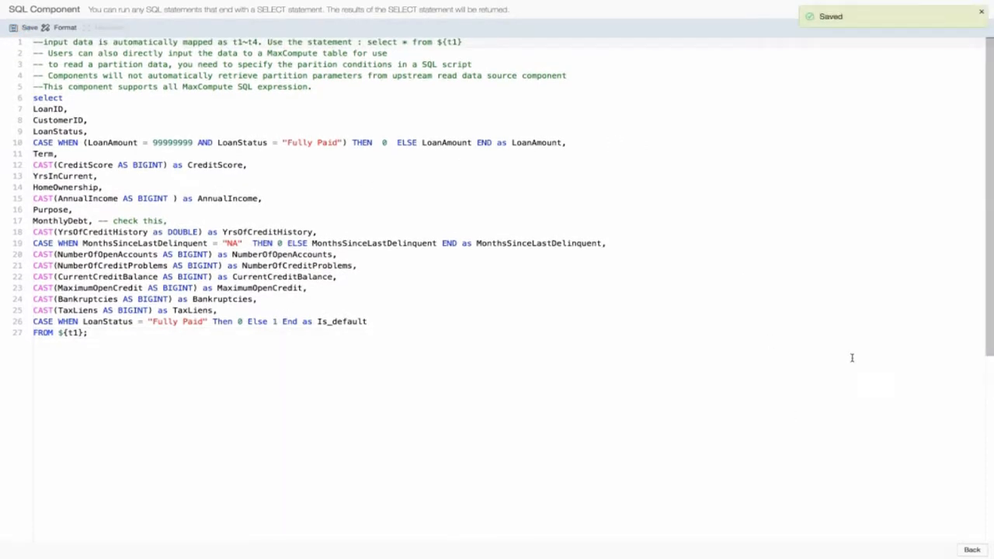
pyautogui.click(980, 13)
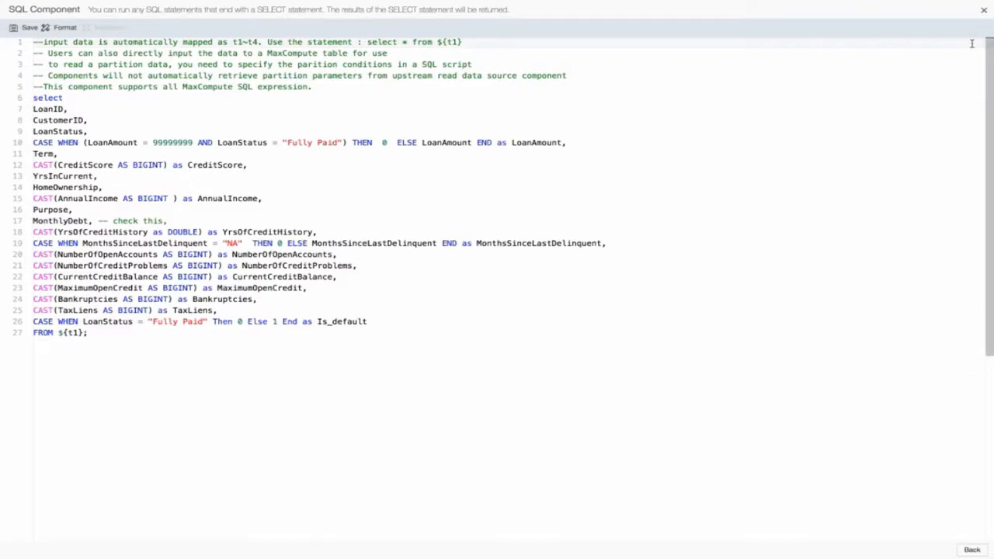
pyautogui.click(983, 11)
pyautogui.click(550, 306)
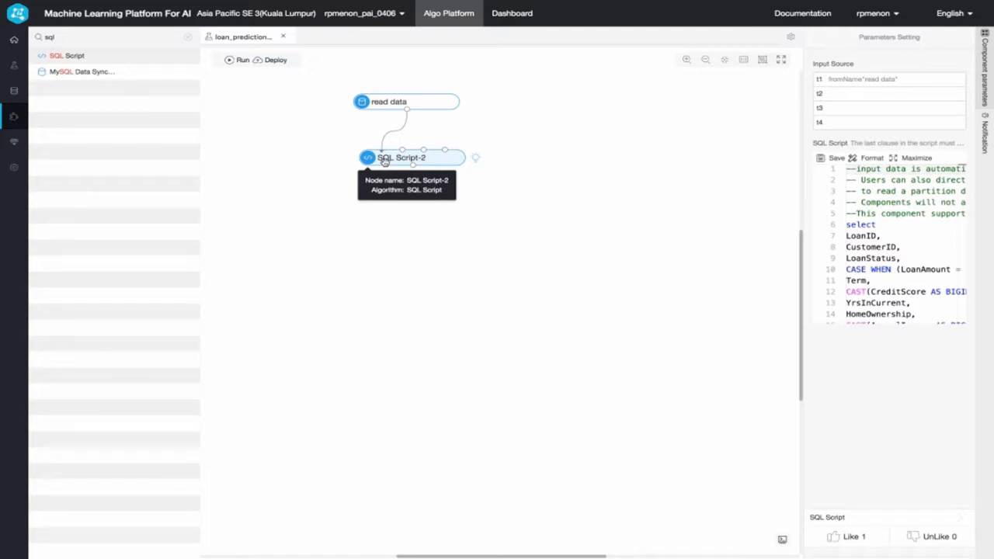
# - Run the experiment up to the SQL Script node and view its output data through the is_default column
pyautogui.rightClick(384, 161)
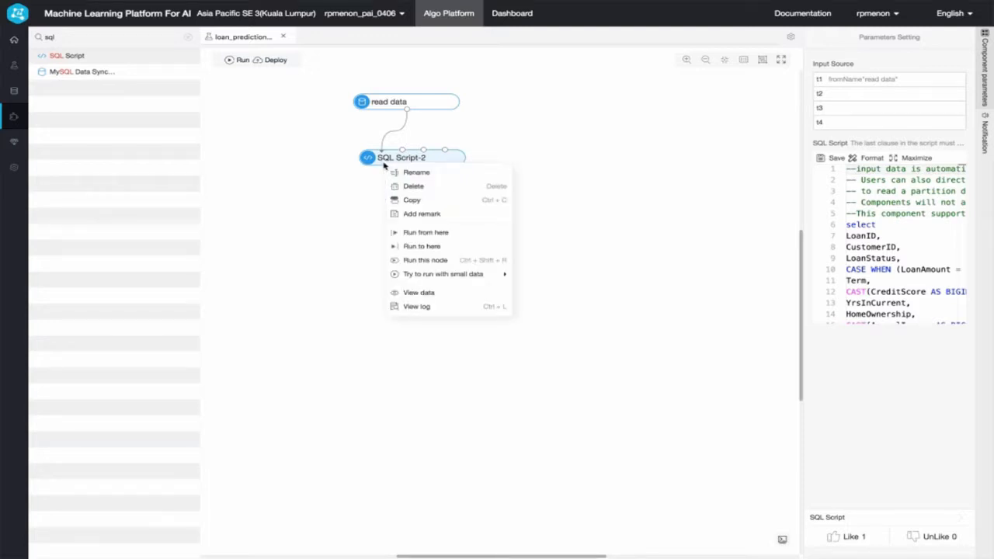
pyautogui.click(441, 250)
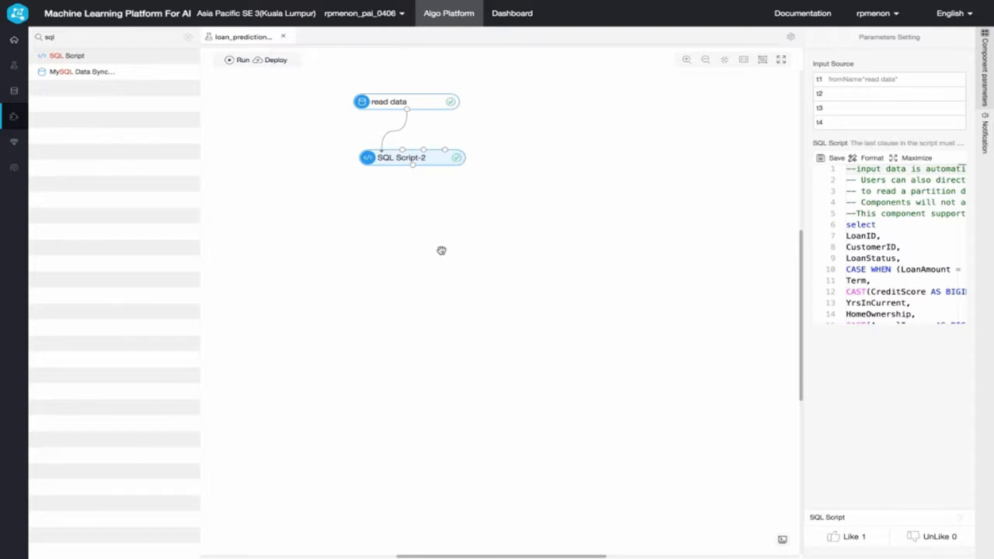
pyautogui.rightClick(385, 160)
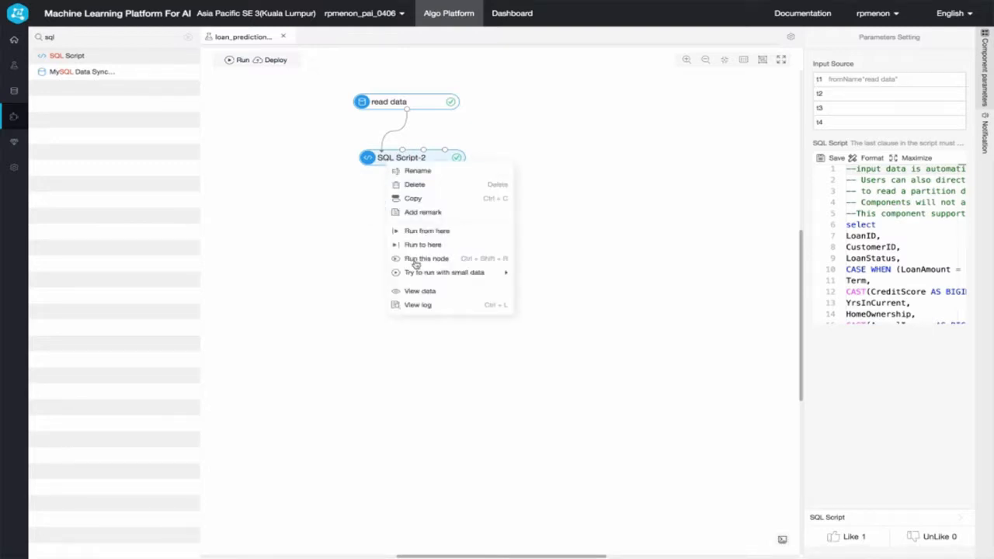
pyautogui.click(438, 296)
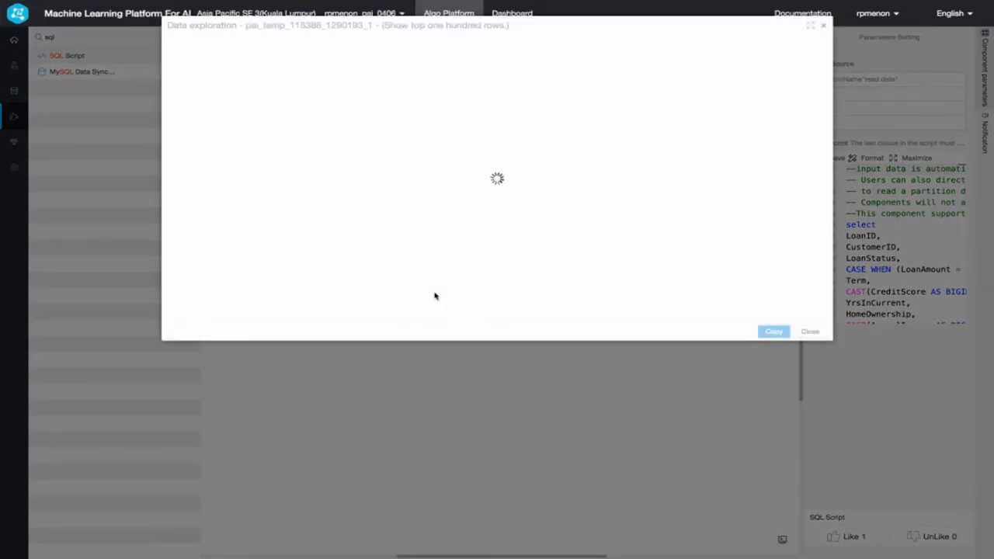
pyautogui.hscroll(5, 435, 129)
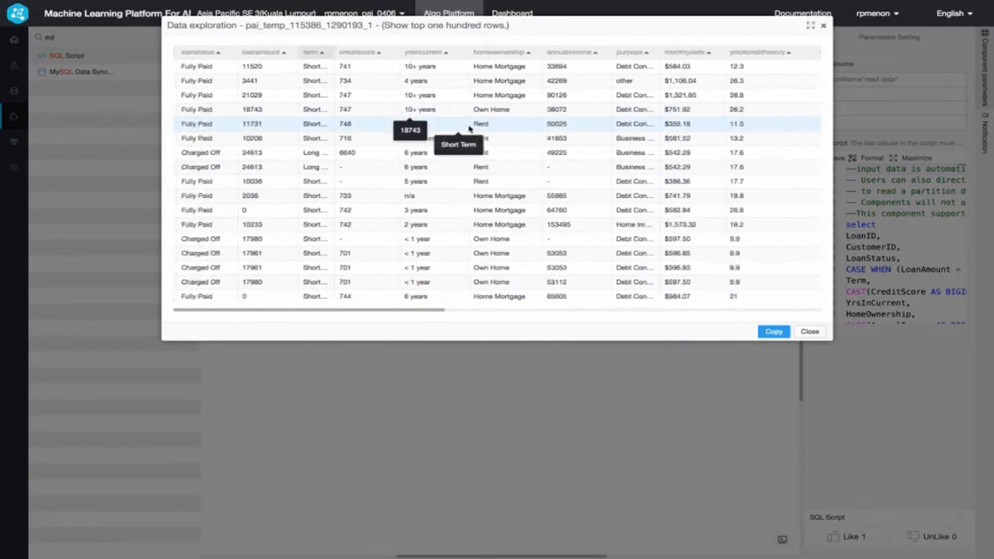
pyautogui.hscroll(10, 468, 128)
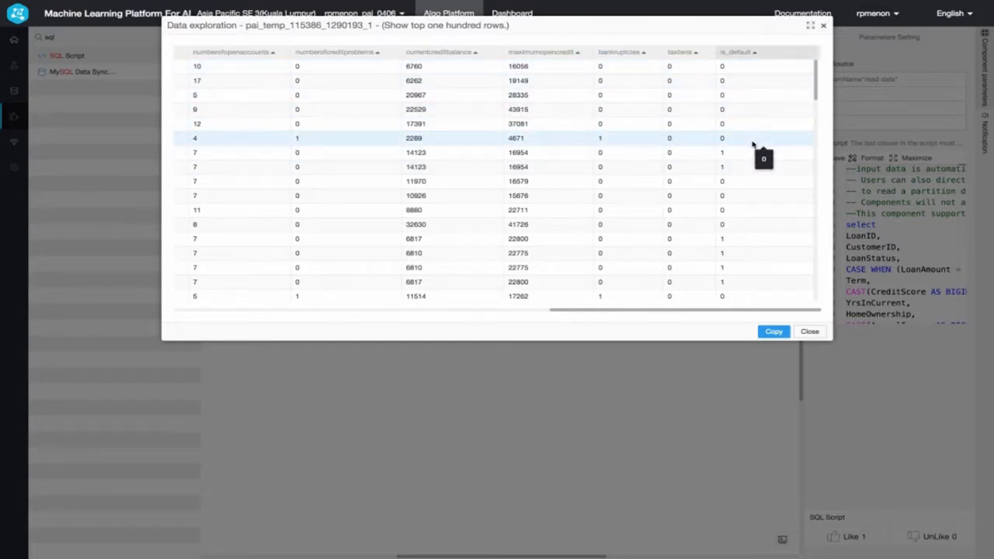
# - Close the data preview, then add a Missing Value Filling component below SQL Script and connect the script's output to its first input
pyautogui.click(808, 332)
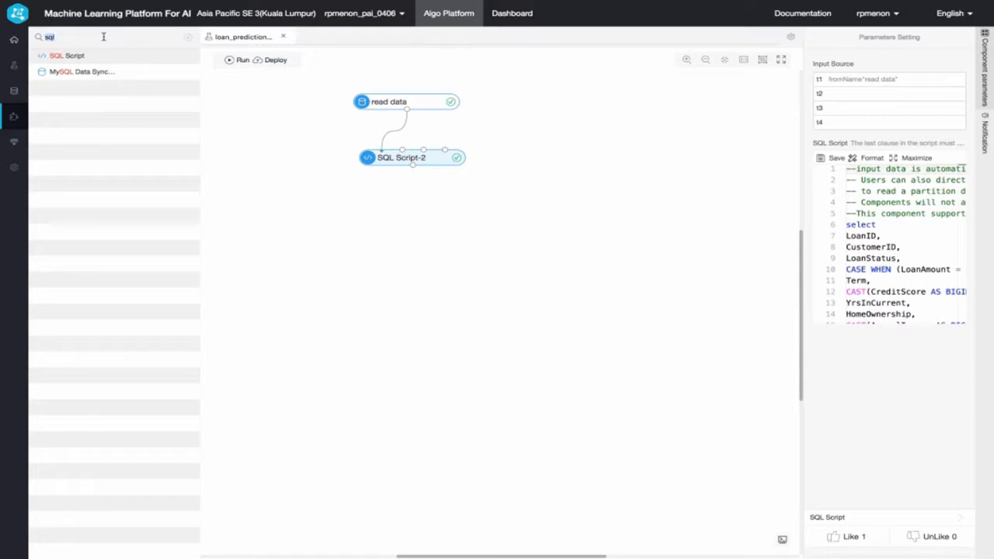
pyautogui.write('s')
pyautogui.moveTo(75, 61); pyautogui.dragTo(400, 223)
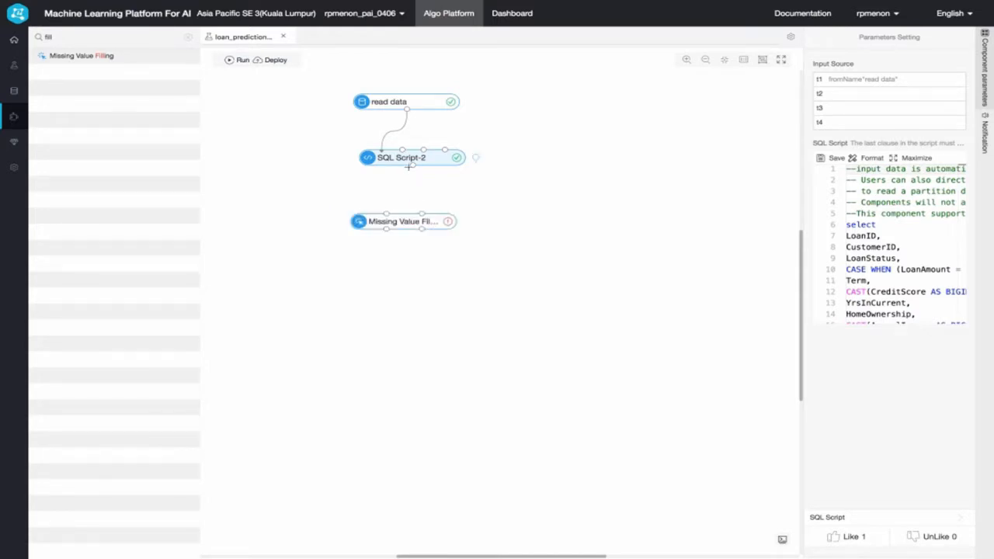
pyautogui.moveTo(412, 165); pyautogui.dragTo(386, 212)
# - Set Missing Value Filling to fill creditscore, annualincome, numberofopenaccounts, numberofcreditproblems, currentcreditbalance and maximumopencredit
pyautogui.click(402, 223)
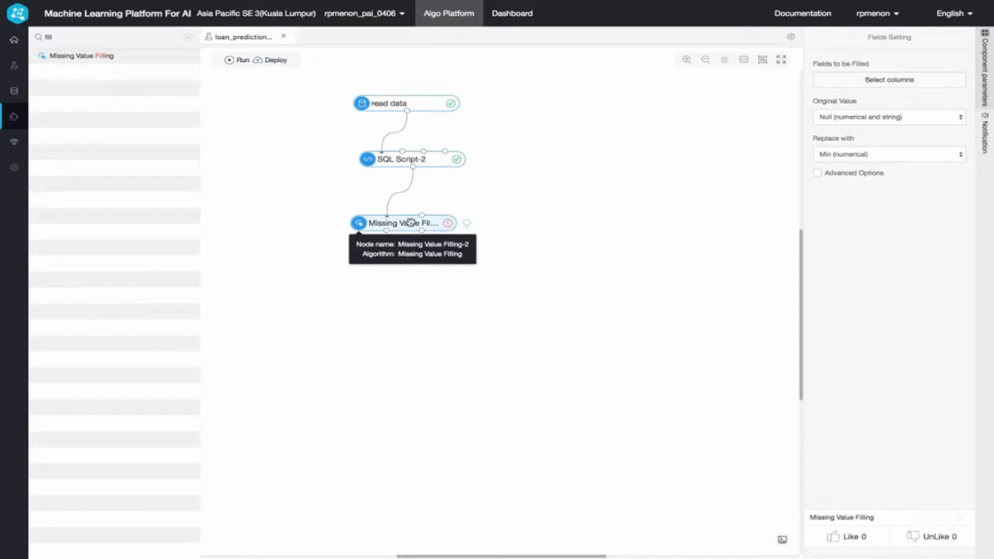
pyautogui.click(874, 81)
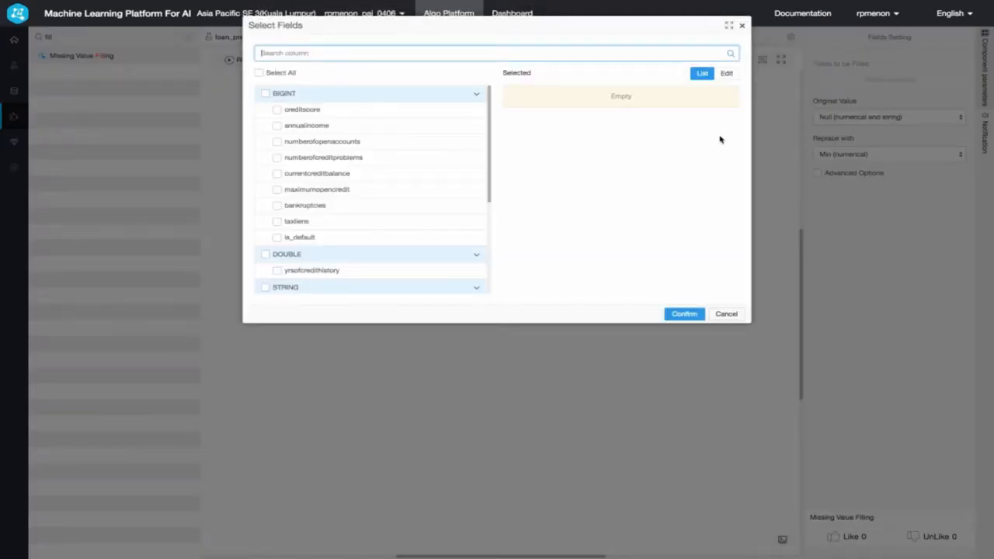
pyautogui.click(277, 110)
pyautogui.click(277, 126)
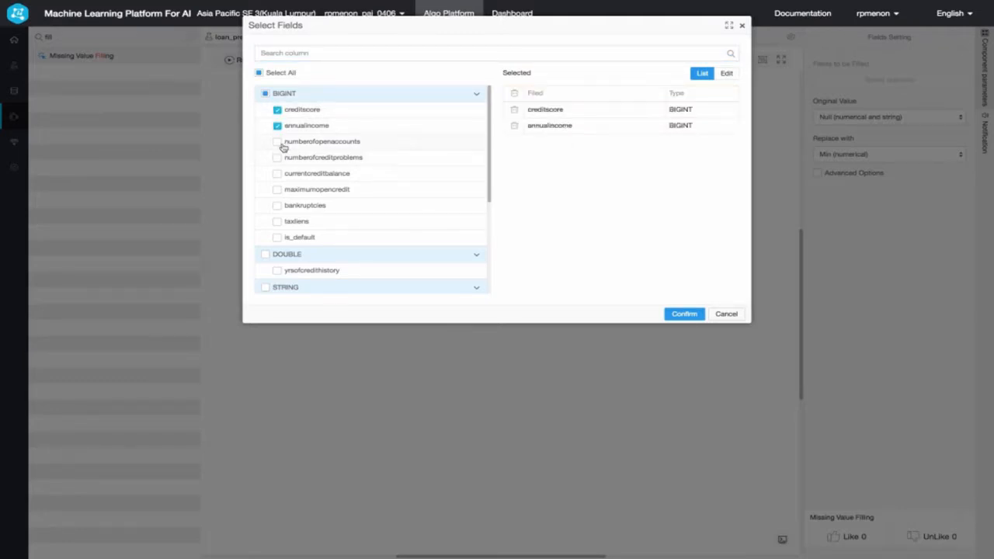
pyautogui.click(277, 142)
pyautogui.click(277, 158)
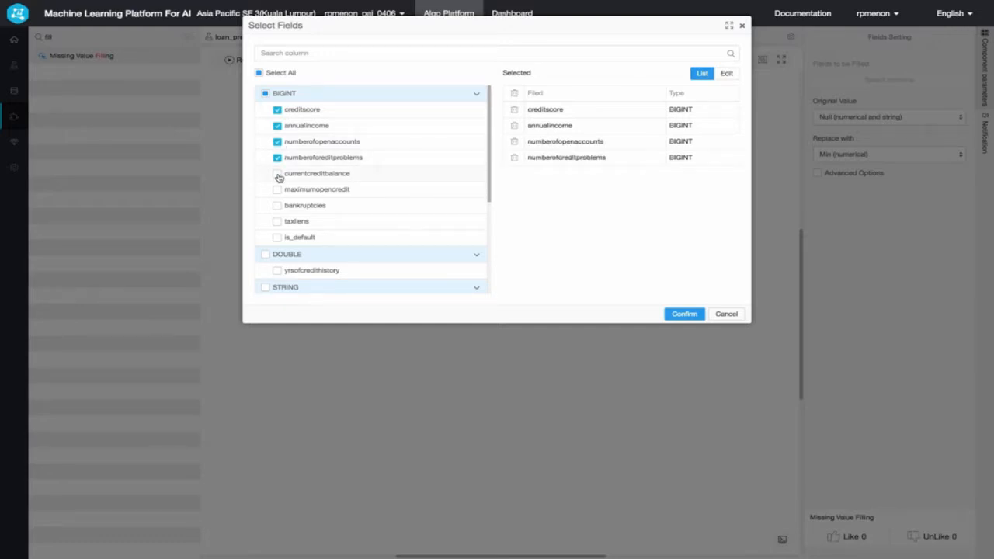
pyautogui.click(277, 173)
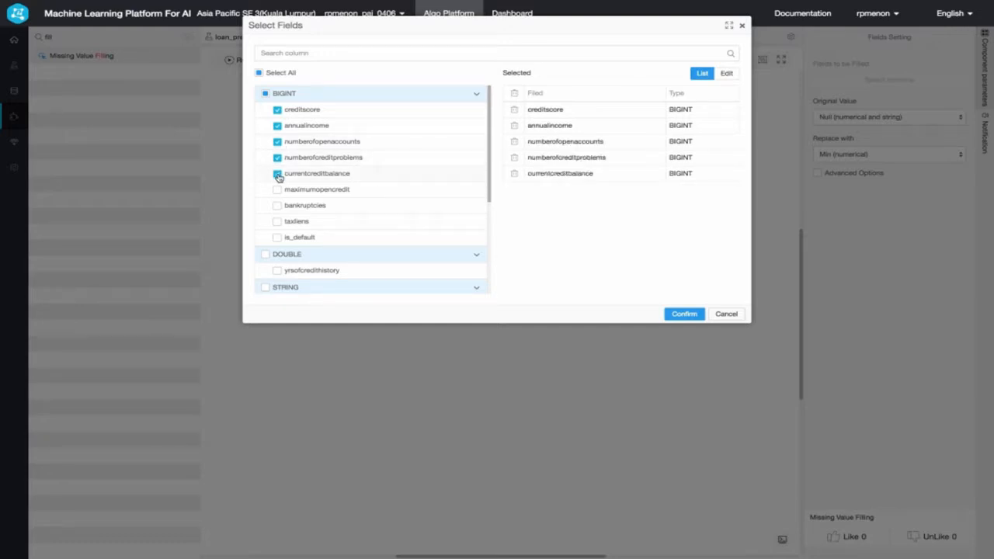
pyautogui.click(277, 189)
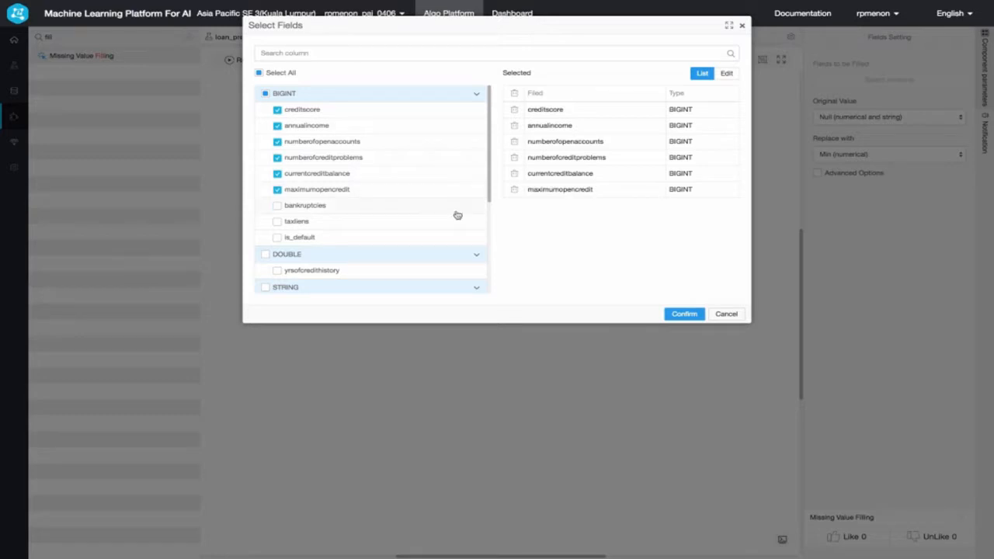
pyautogui.click(684, 314)
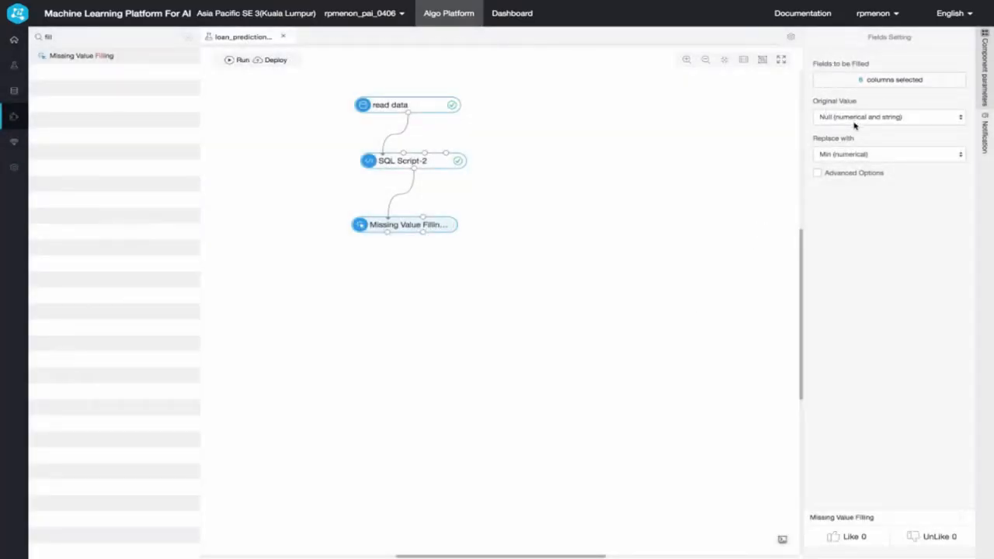
# - Set Missing Value Filling to replace null values with the custom value 0
pyautogui.click(848, 159)
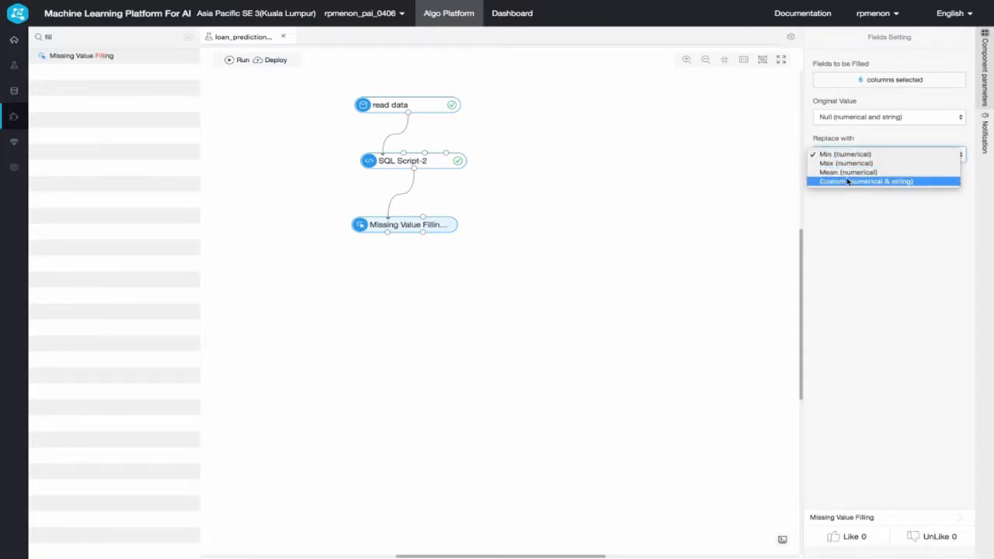
pyautogui.click(847, 182)
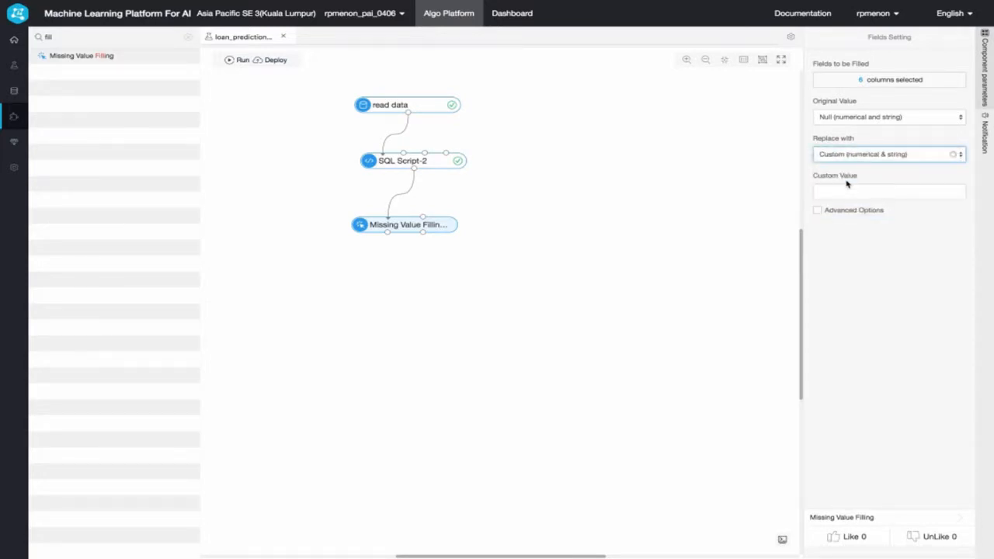
pyautogui.click(845, 190)
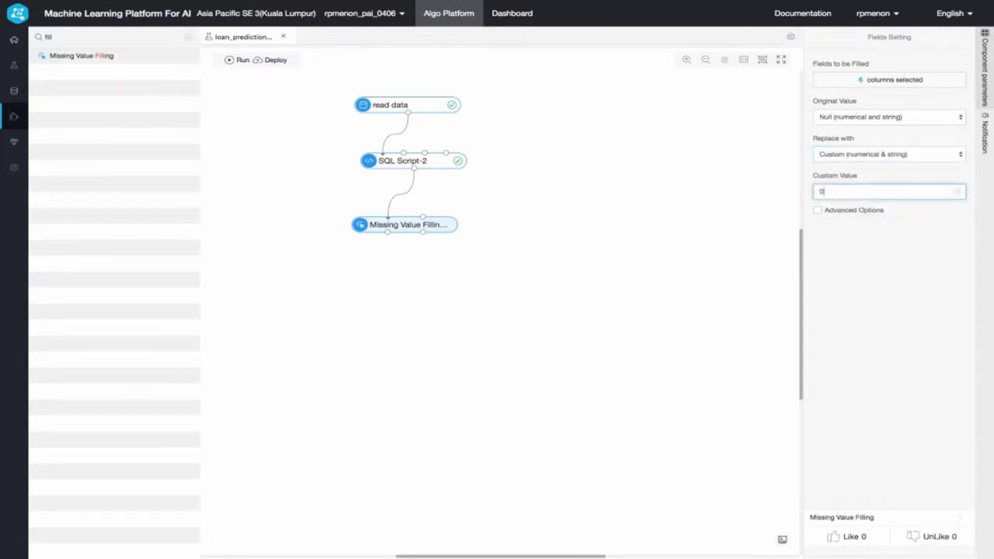
pyautogui.click(480, 277)
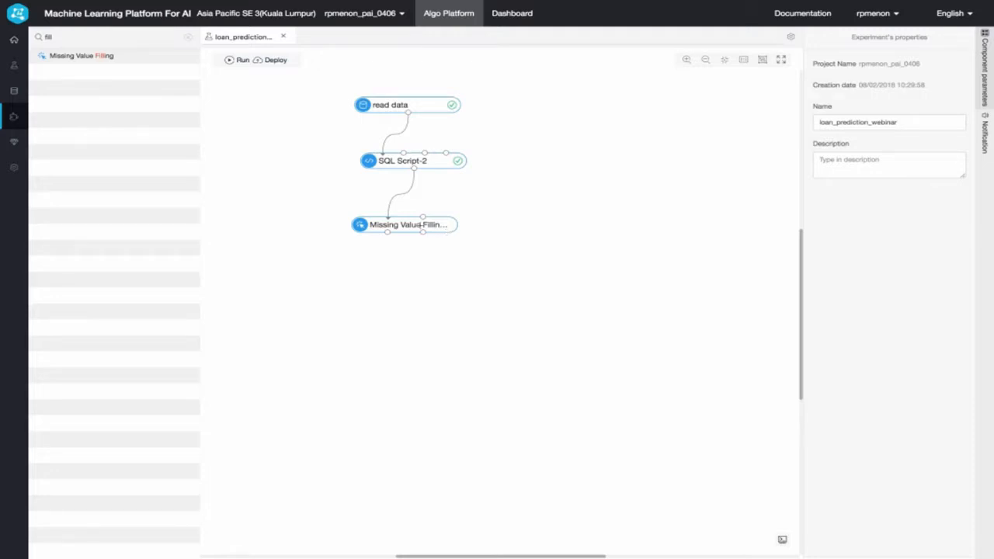
# - Add Scatter Plot and Histogram (multiple fields) components below Missing Value Filling and connect its first output to both
pyautogui.click(188, 38)
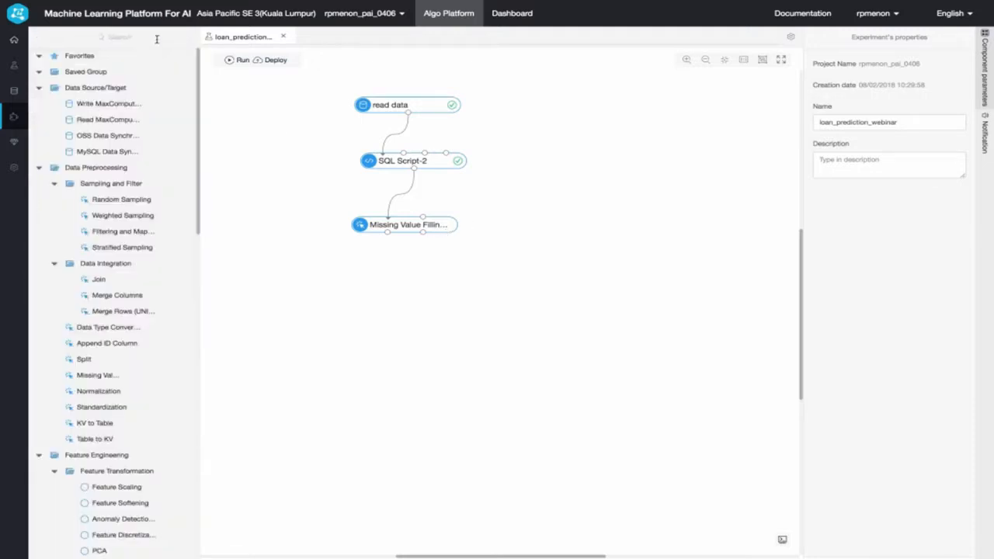
pyautogui.scroll(-5, 155, 245)
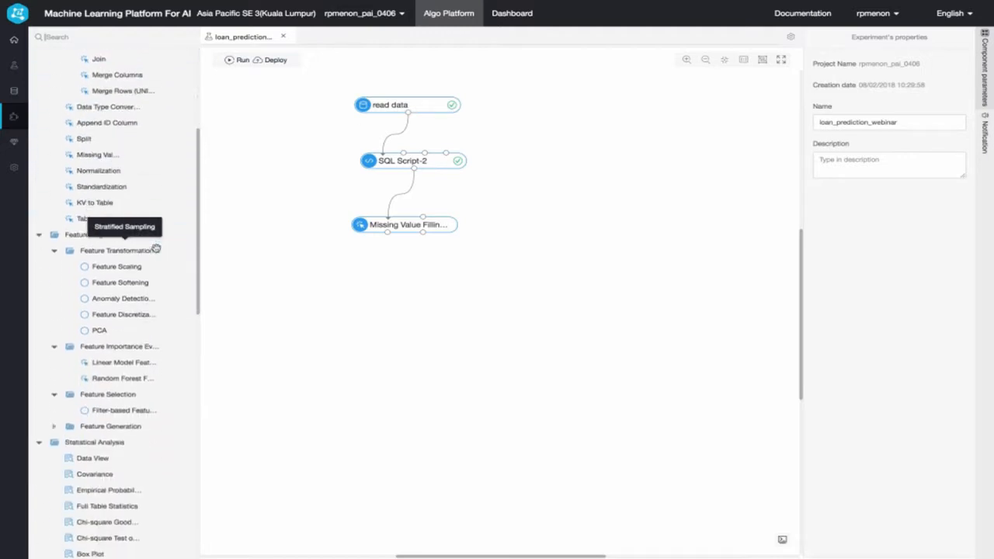
pyautogui.scroll(-2, 155, 245)
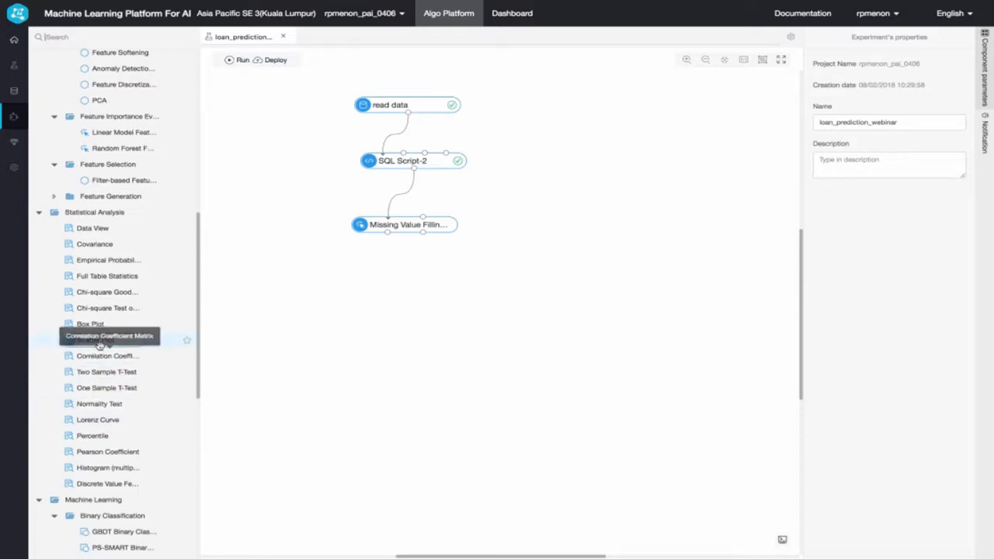
pyautogui.moveTo(99, 345); pyautogui.dragTo(308, 283)
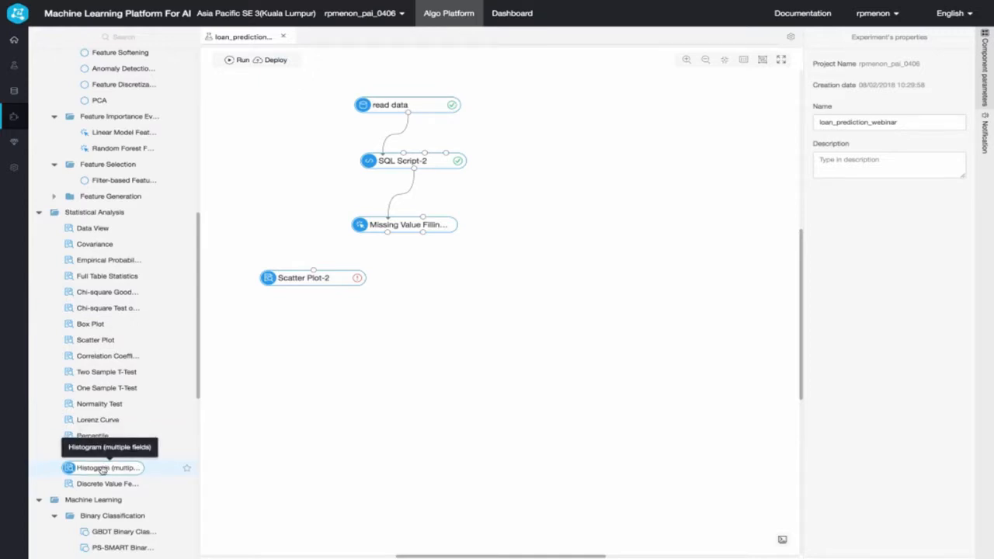
pyautogui.moveTo(103, 471); pyautogui.dragTo(531, 280)
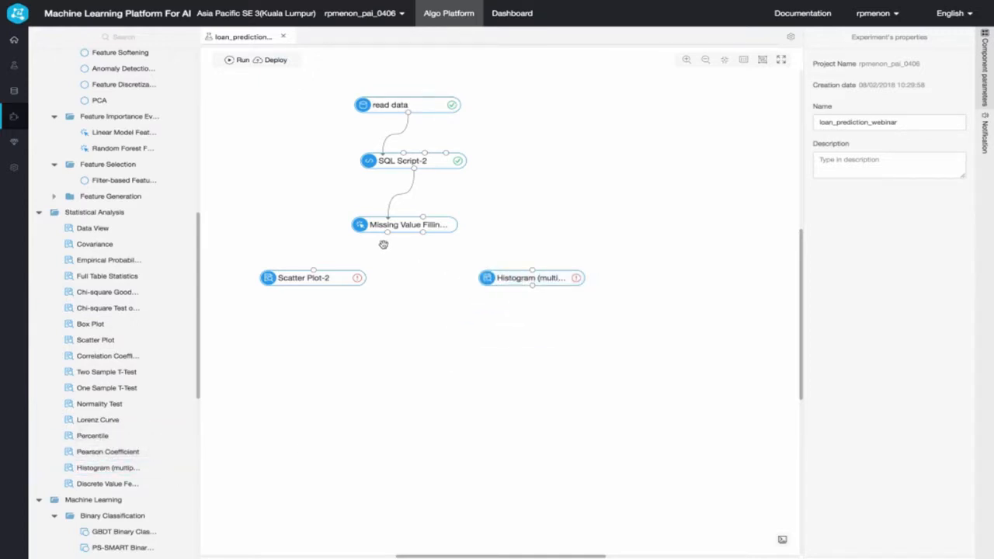
pyautogui.moveTo(387, 232); pyautogui.dragTo(314, 275)
pyautogui.moveTo(388, 232); pyautogui.dragTo(532, 271)
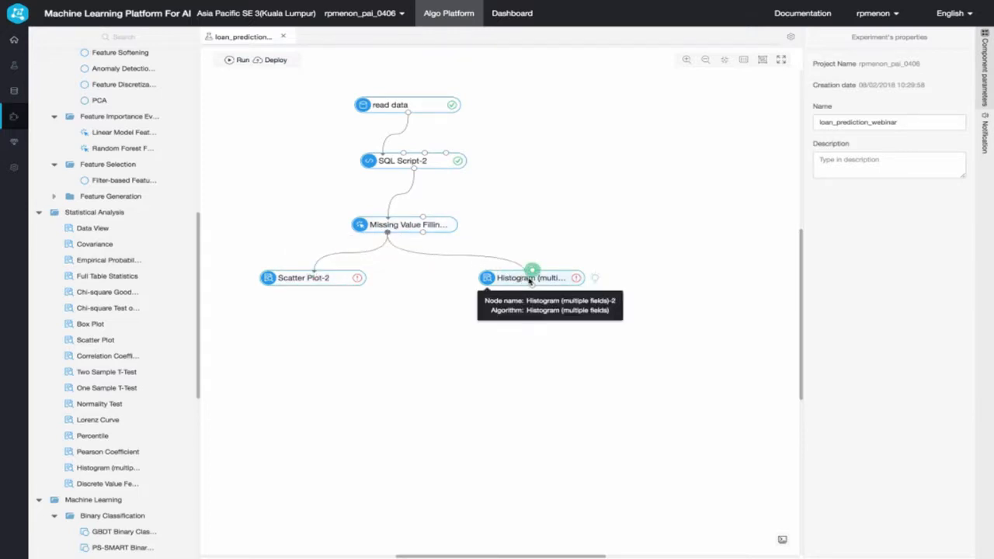
# - Set the Scatter Plot's feature columns to creditscore, annualincome, numberofopenaccounts, numberofcreditproblems, currentcreditbalance and maximumopencredit
pyautogui.click(317, 280)
pyautogui.click(878, 83)
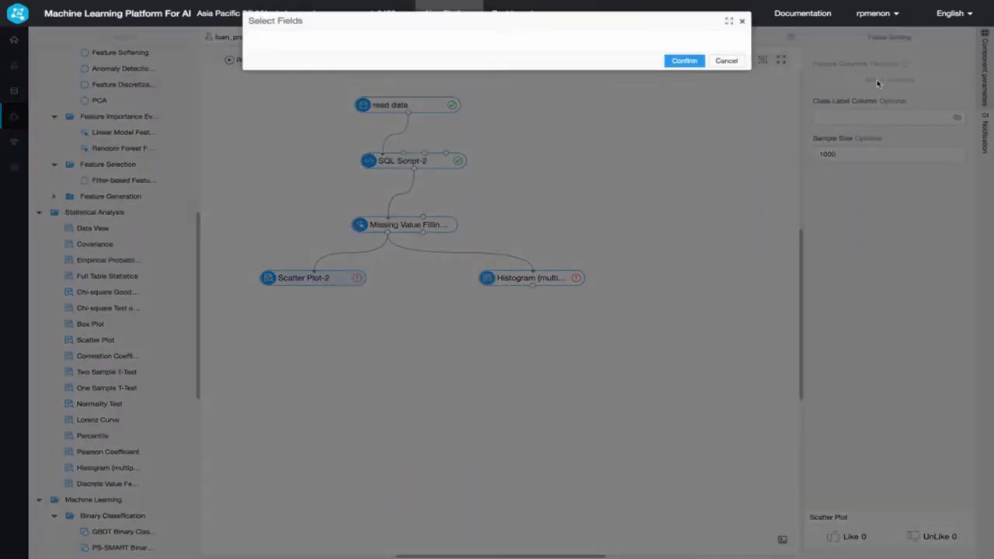
pyautogui.click(278, 111)
pyautogui.click(278, 126)
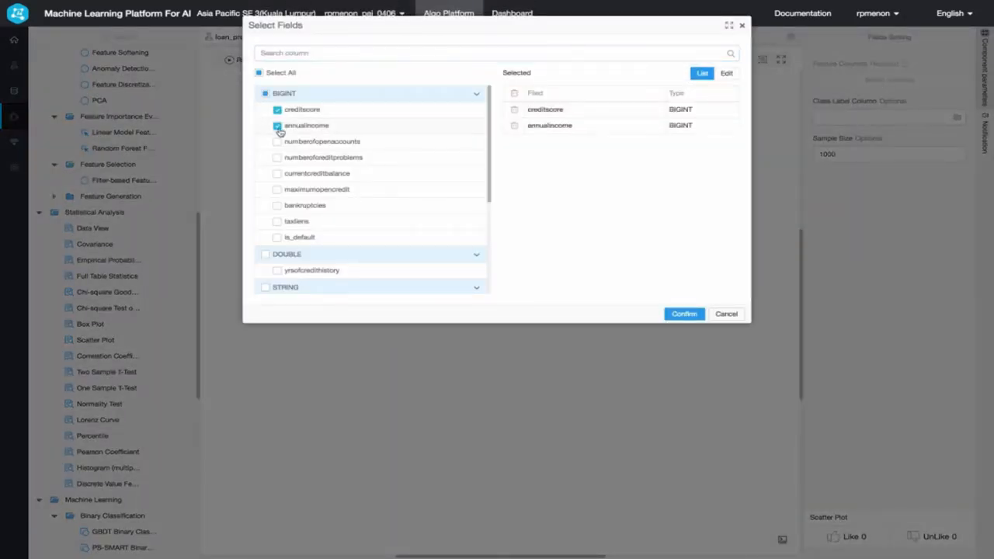
pyautogui.click(278, 142)
pyautogui.click(278, 158)
pyautogui.click(278, 174)
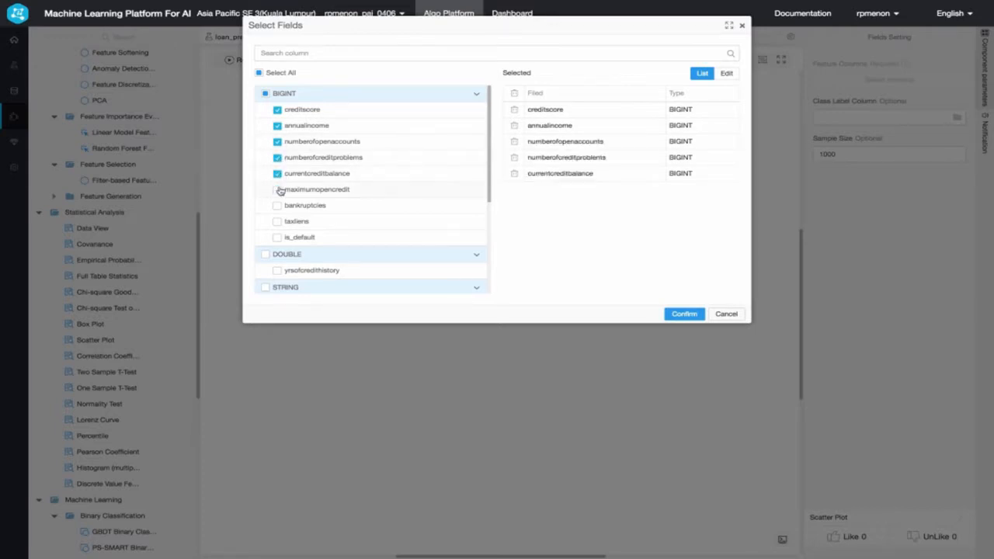
pyautogui.click(278, 190)
pyautogui.click(684, 314)
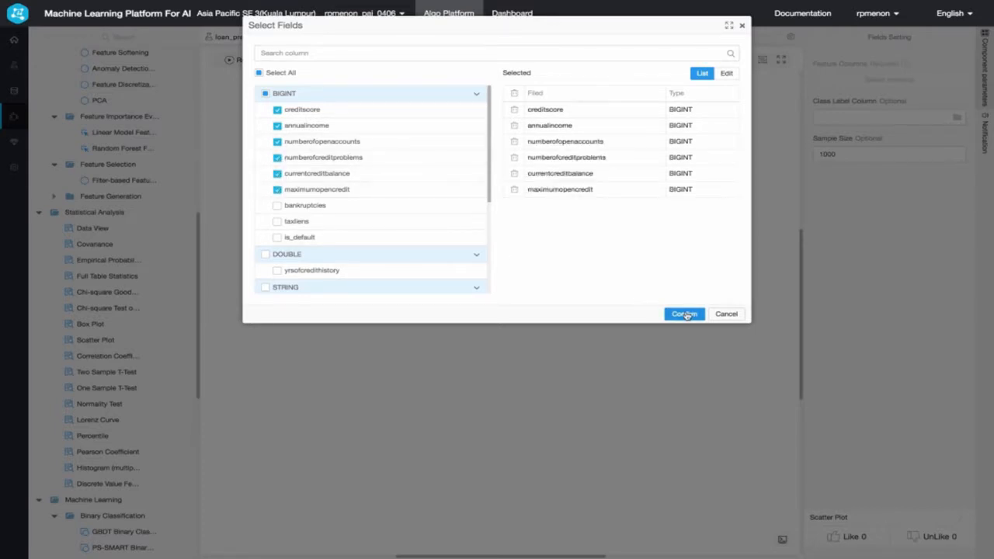
# - Set the Scatter Plot's class label column to is_default
pyautogui.click(842, 118)
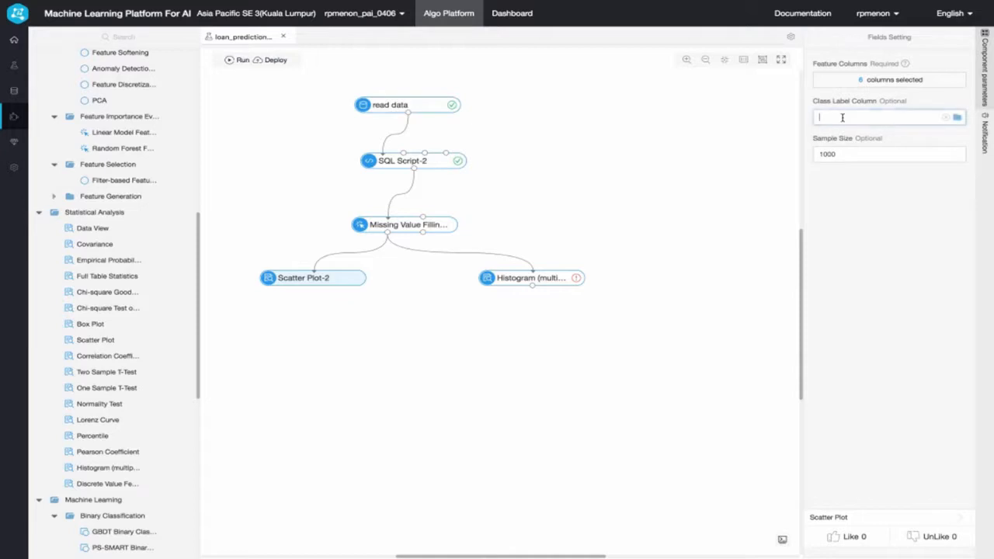
pyautogui.scroll(-5, 848, 162)
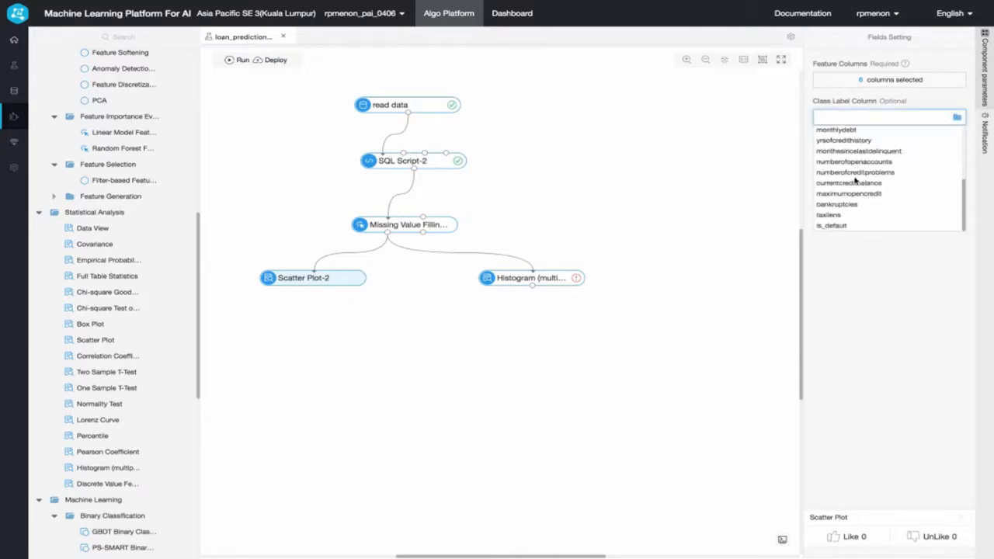
pyautogui.click(836, 225)
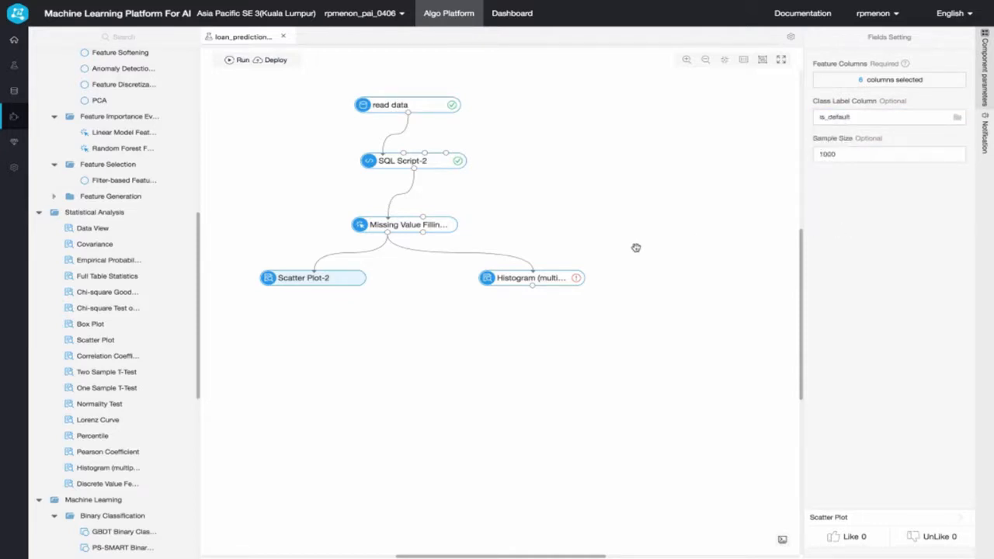
# - Select creditscore, annualincome, numberofopenaccounts, numberofcreditproblems, currentcreditbalance and maximumopencredit as the columns for the Histogram component
pyautogui.click(563, 281)
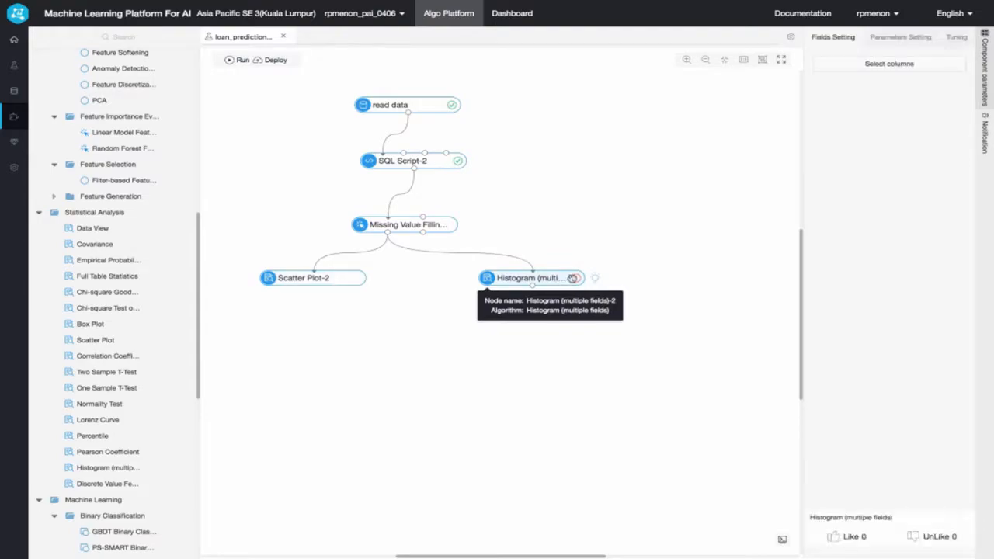
pyautogui.click(876, 69)
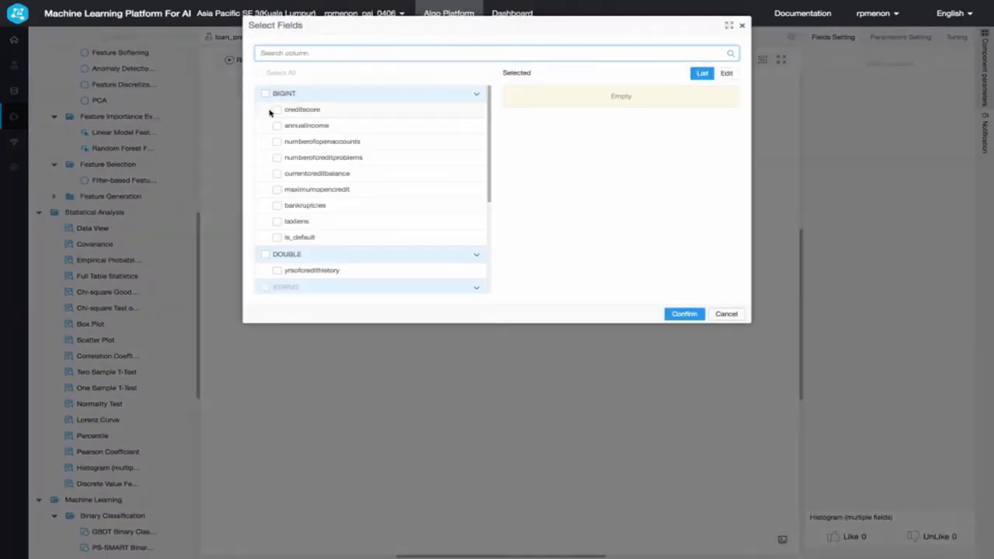
pyautogui.click(277, 111)
pyautogui.click(277, 125)
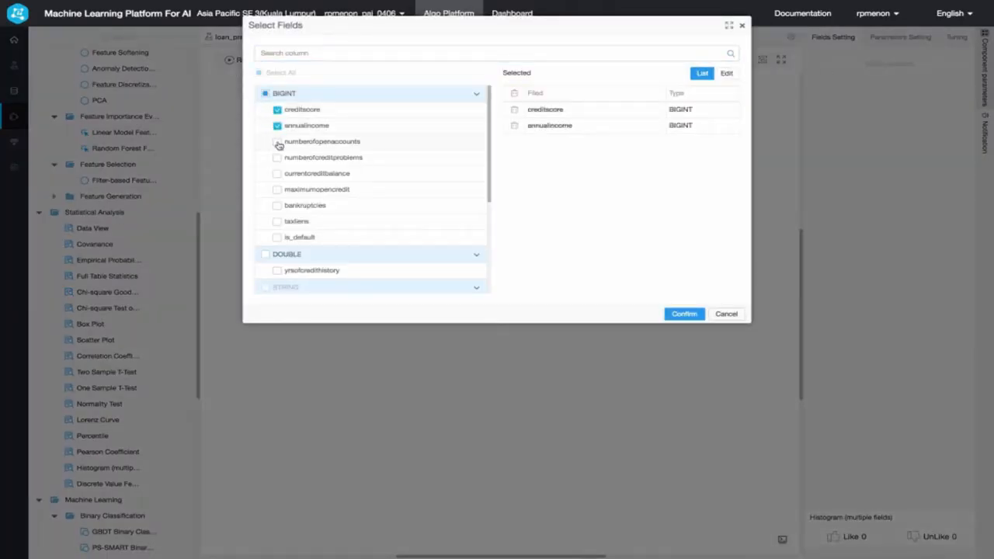
pyautogui.click(277, 142)
pyautogui.click(277, 157)
pyautogui.click(277, 174)
pyautogui.click(277, 190)
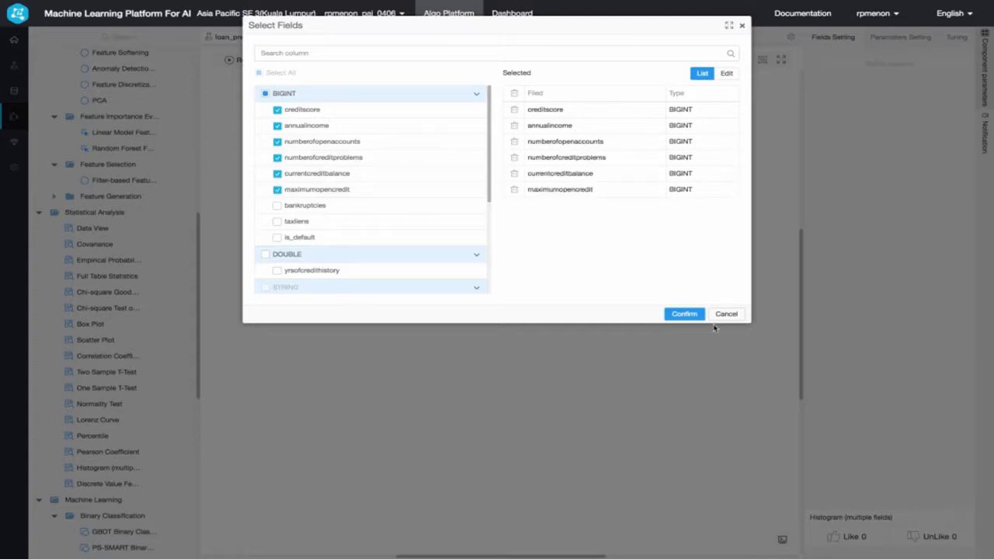
pyautogui.click(685, 315)
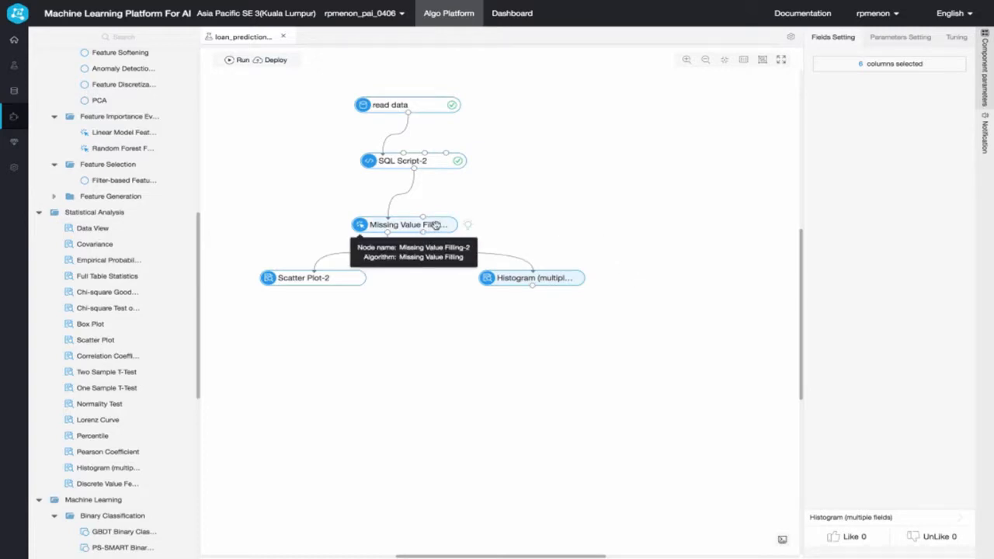
# - Run the experiment from the Missing Value Filling node onward and view the Scatter Plot's analytics report
pyautogui.rightClick(436, 224)
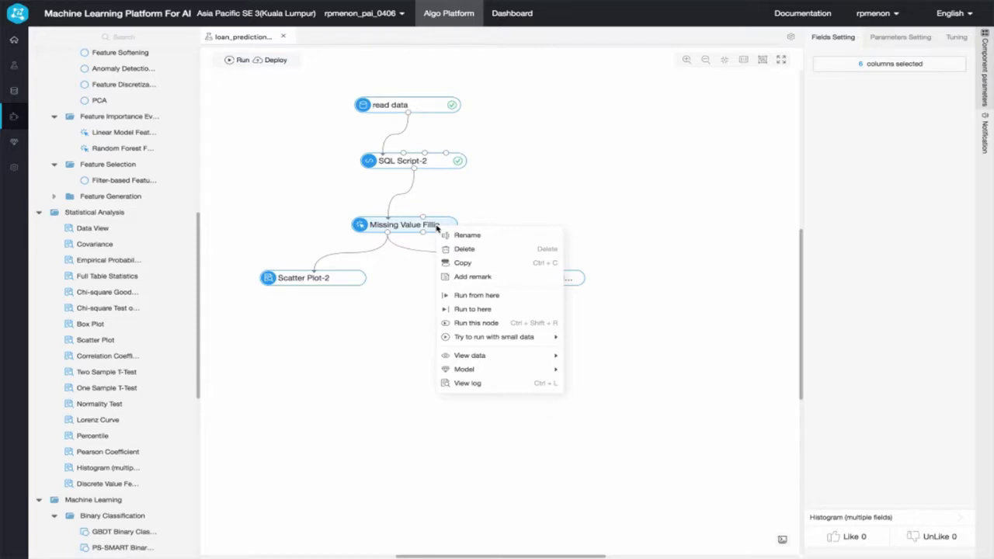
pyautogui.click(487, 295)
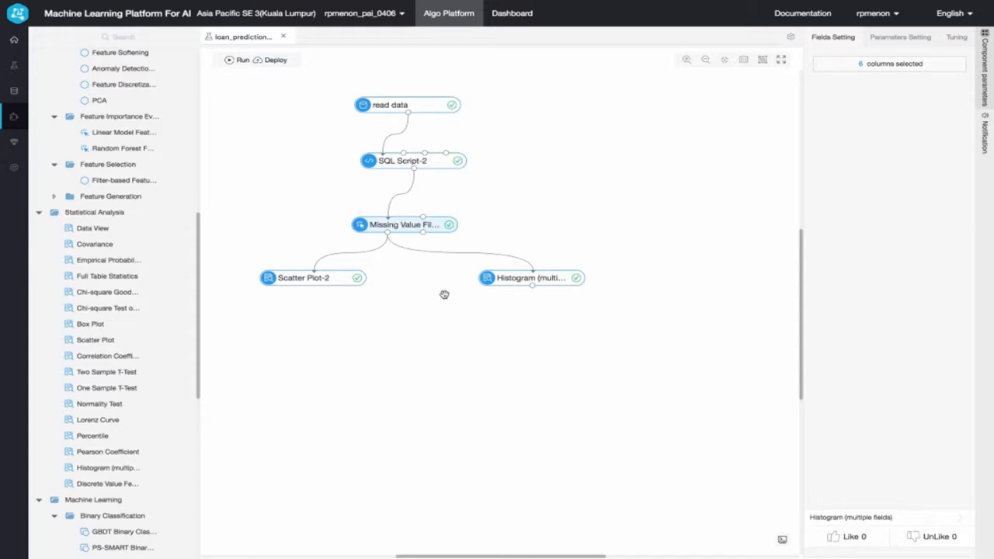
pyautogui.rightClick(312, 279)
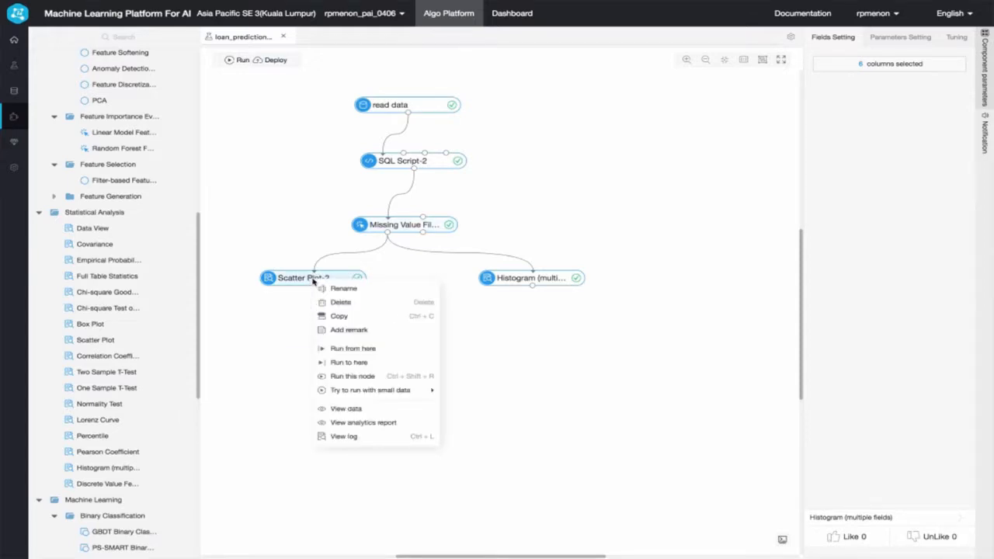
pyautogui.click(364, 423)
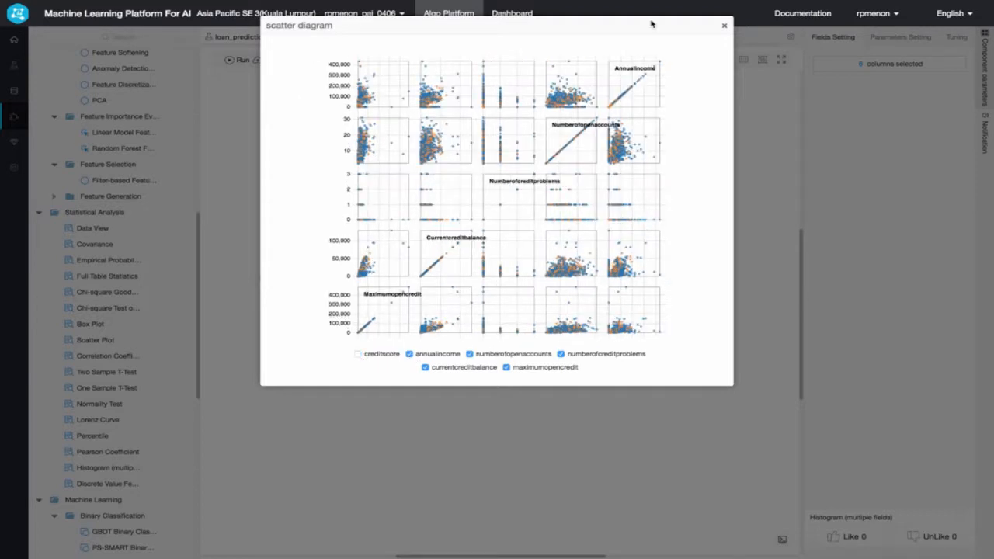
# - Close the scatter diagram and view the Histogram component's analytics report, examining the creditscore and numberofopenaccounts distributions
pyautogui.click(725, 26)
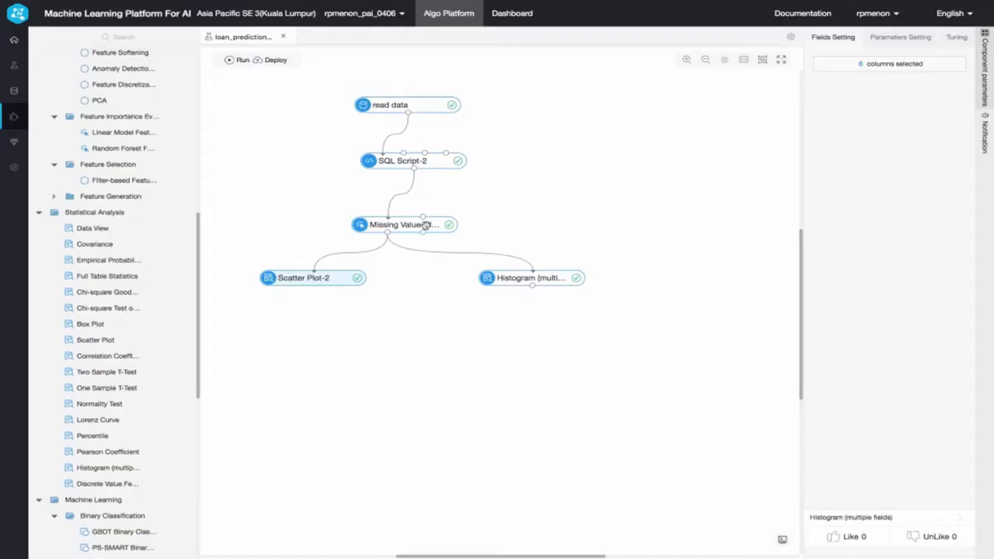
pyautogui.rightClick(503, 276)
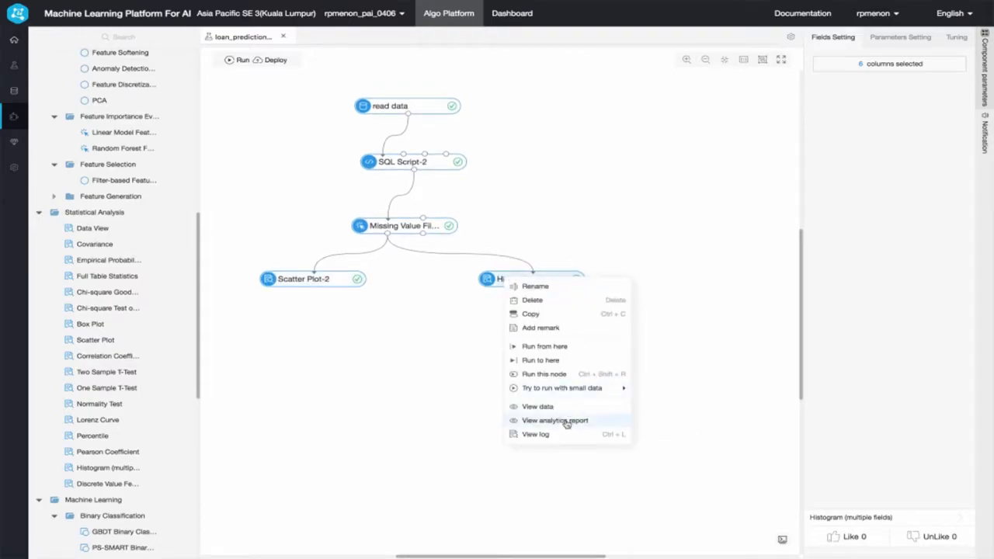
pyautogui.click(565, 421)
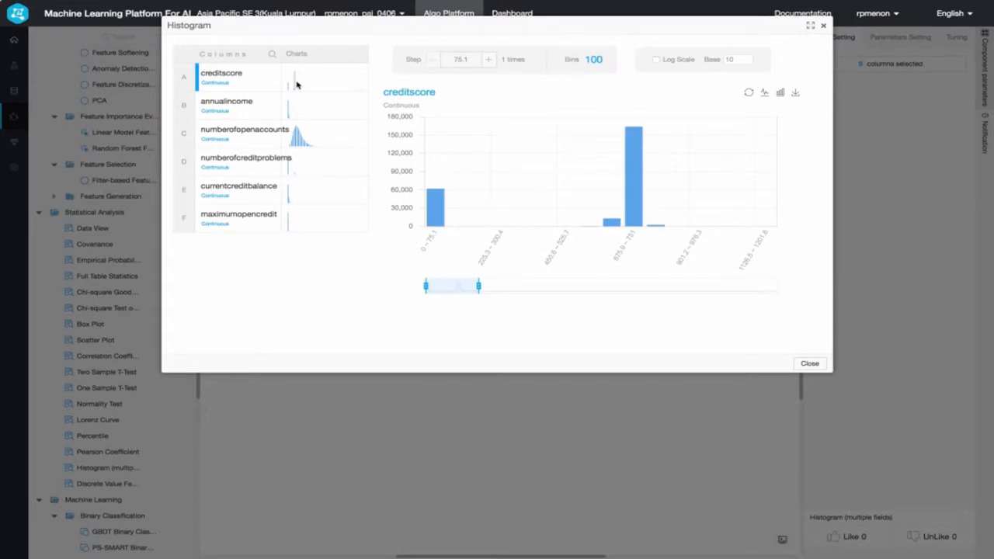
pyautogui.moveTo(479, 286)
pyautogui.moveTo(478, 286)
pyautogui.mouseDown()
pyautogui.moveTo(645, 285)
pyautogui.moveTo(485, 285)
pyautogui.mouseUp()
pyautogui.click(267, 138)
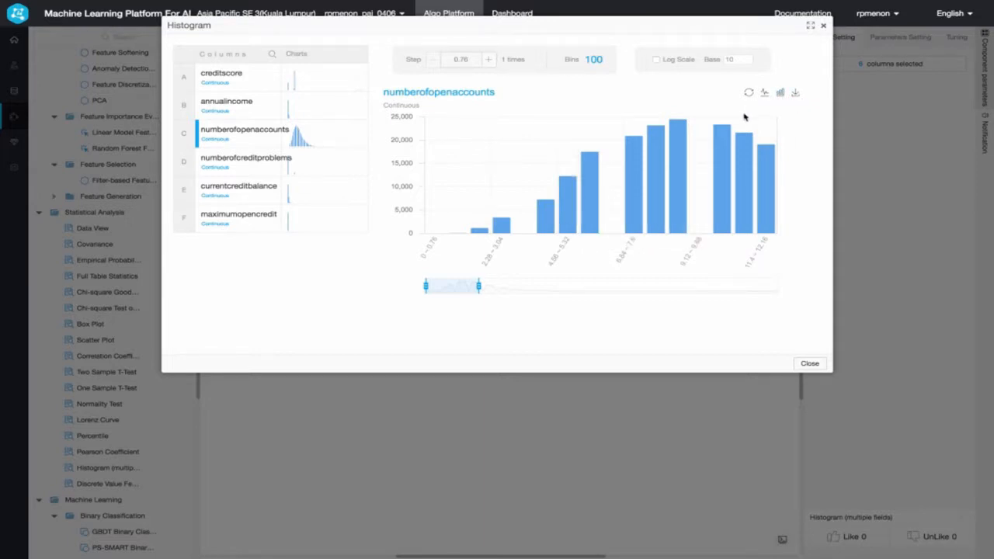
pyautogui.click(807, 364)
pyautogui.click(651, 301)
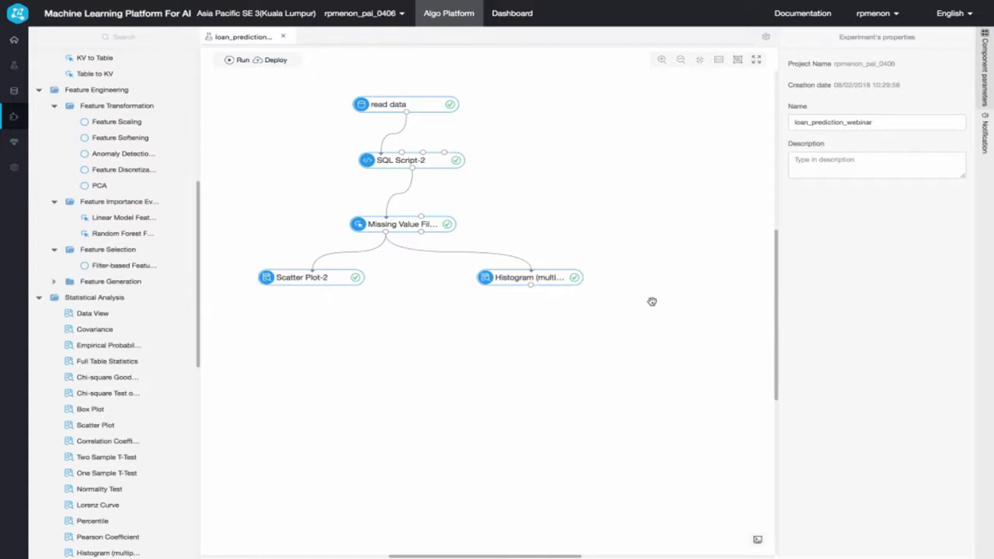
pyautogui.press('super+Tab')
pyautogui.press('super+Tab')
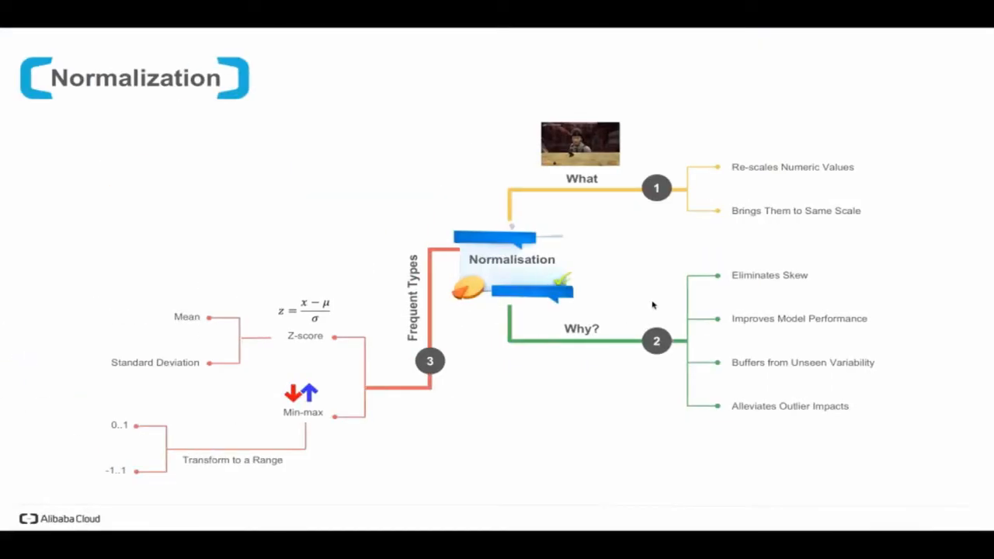
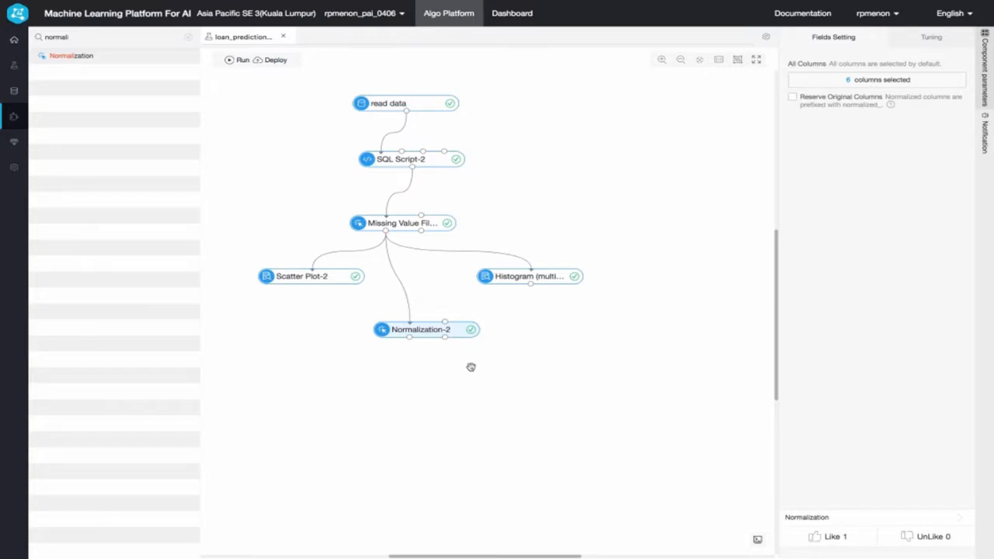
pyautogui.moveTo(428, 334)
pyautogui.press('super+Tab')
pyautogui.press('Right')
# - Find the Split component, place it below Normalization and connect Normalization's output result table to it
pyautogui.click(187, 40)
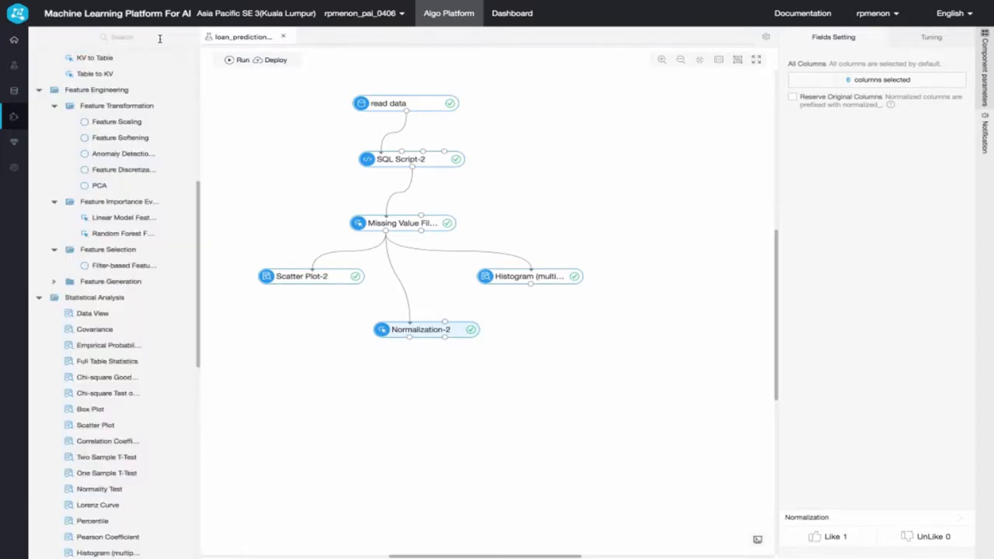
pyautogui.write('sc')
pyautogui.write('lit')
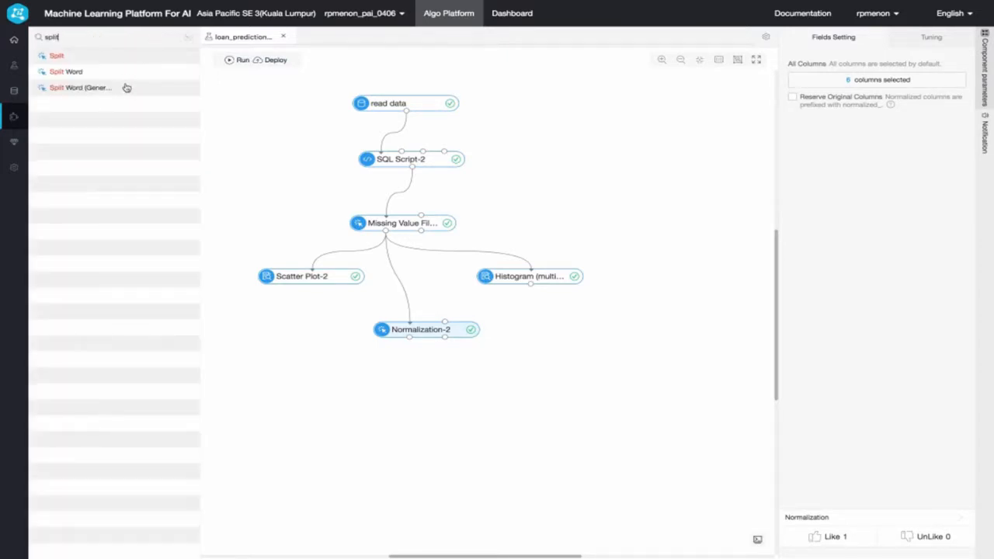
pyautogui.moveTo(51, 57); pyautogui.dragTo(416, 390)
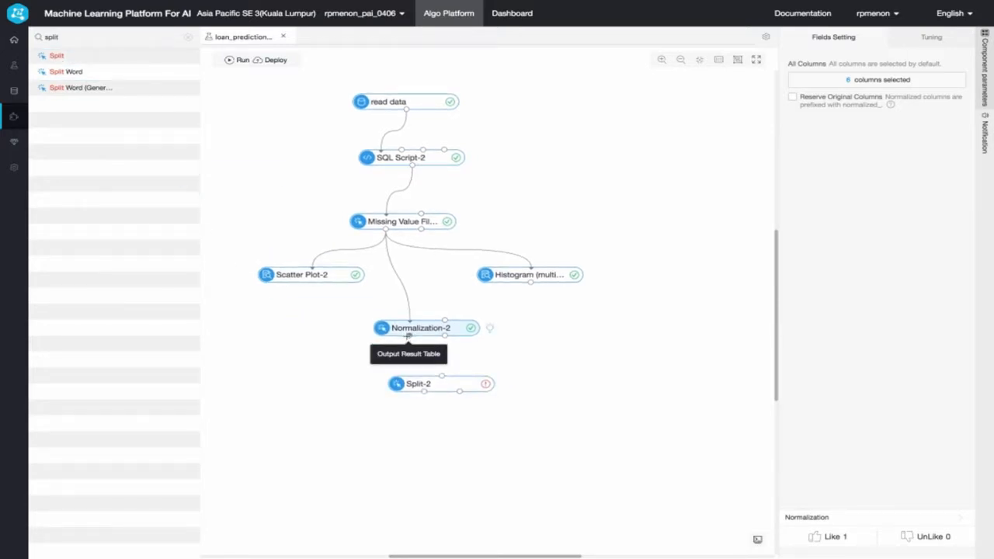
pyautogui.moveTo(409, 335); pyautogui.dragTo(440, 379)
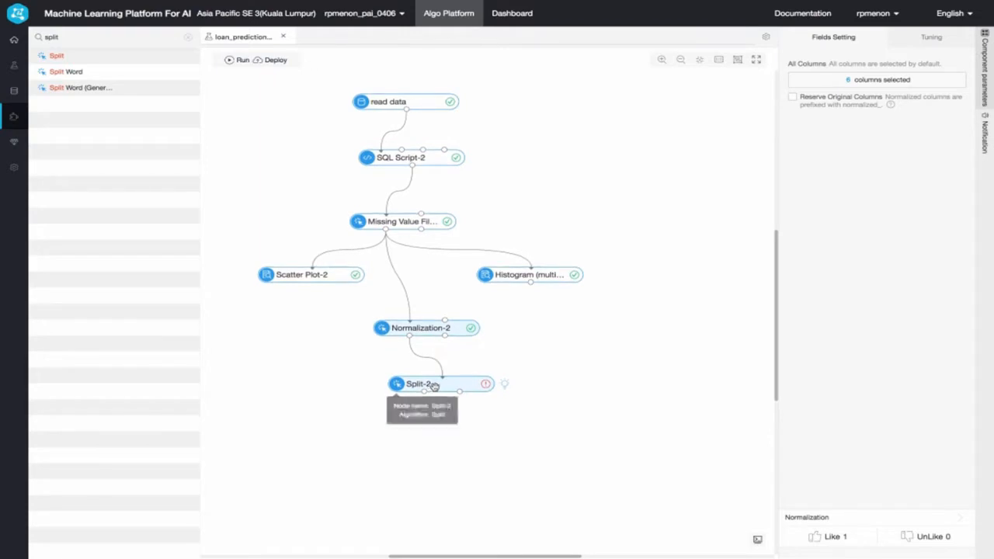
# - Set the Split component's split ratio to 0.7
pyautogui.click(435, 386)
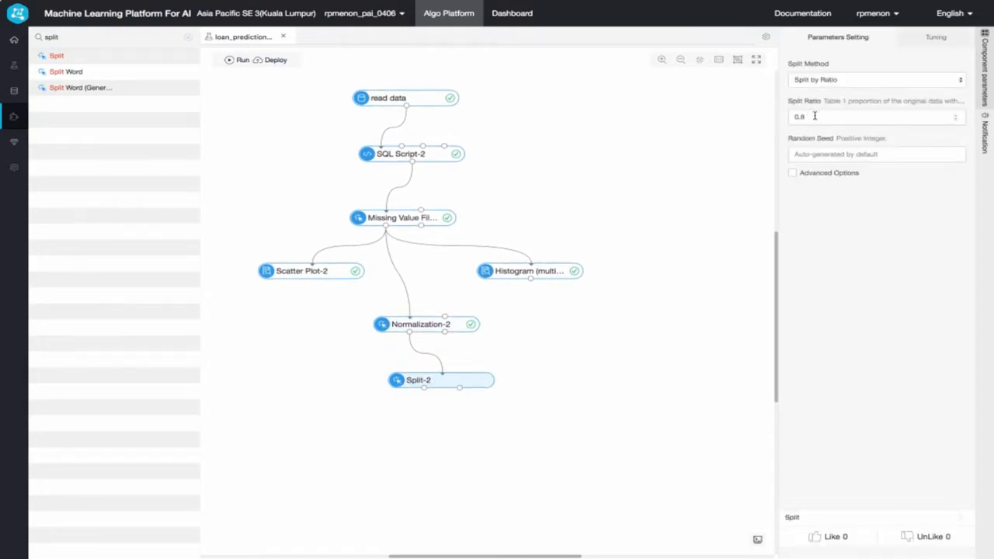
pyautogui.click(814, 116)
pyautogui.press('BackSpace')
pyautogui.write('7')
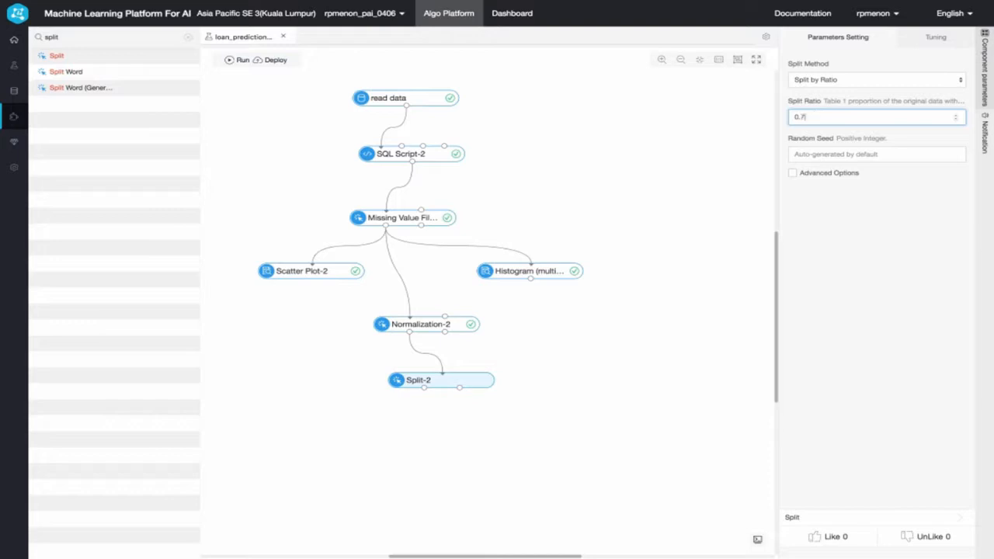
pyautogui.click(547, 354)
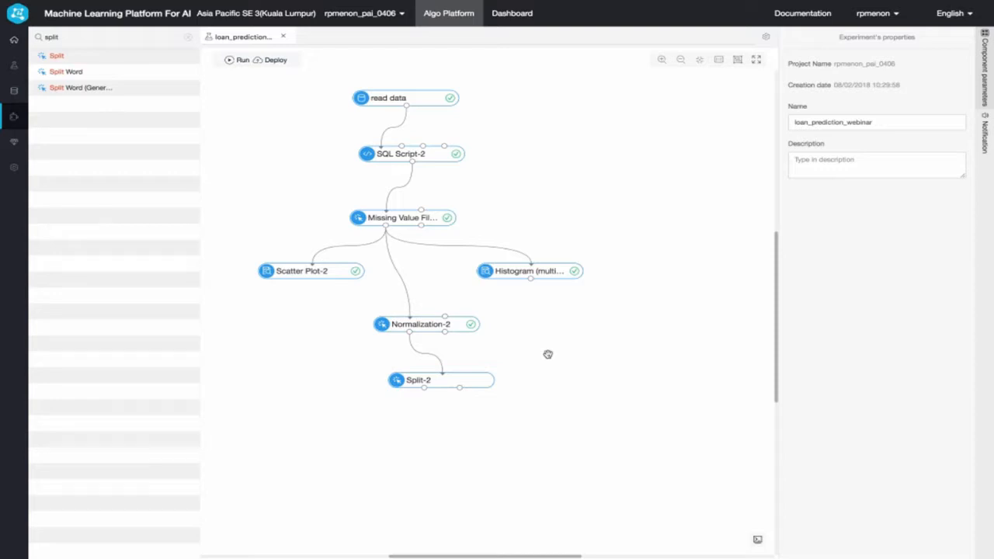
pyautogui.press('super+Tab')
pyautogui.press('super+Tab')
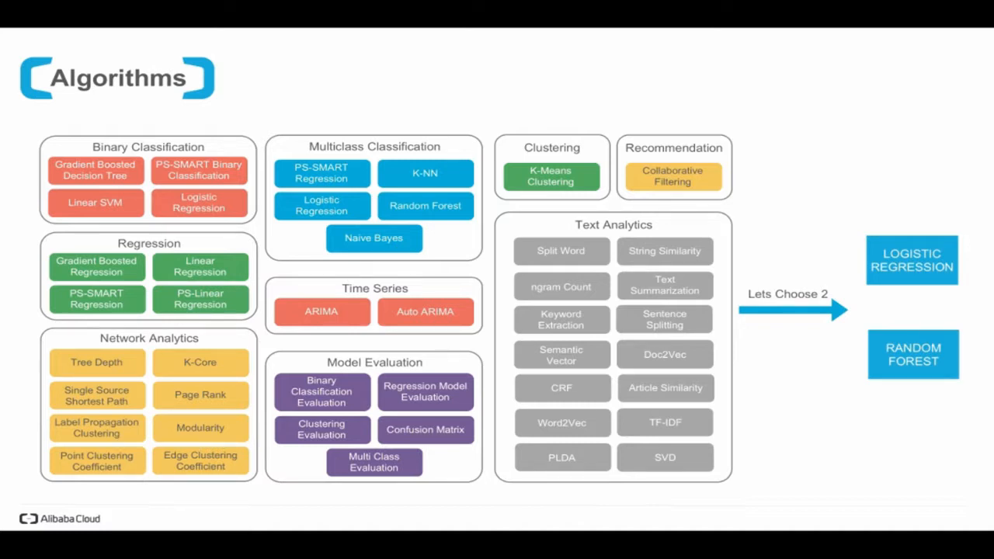
pyautogui.press('super+Tab')
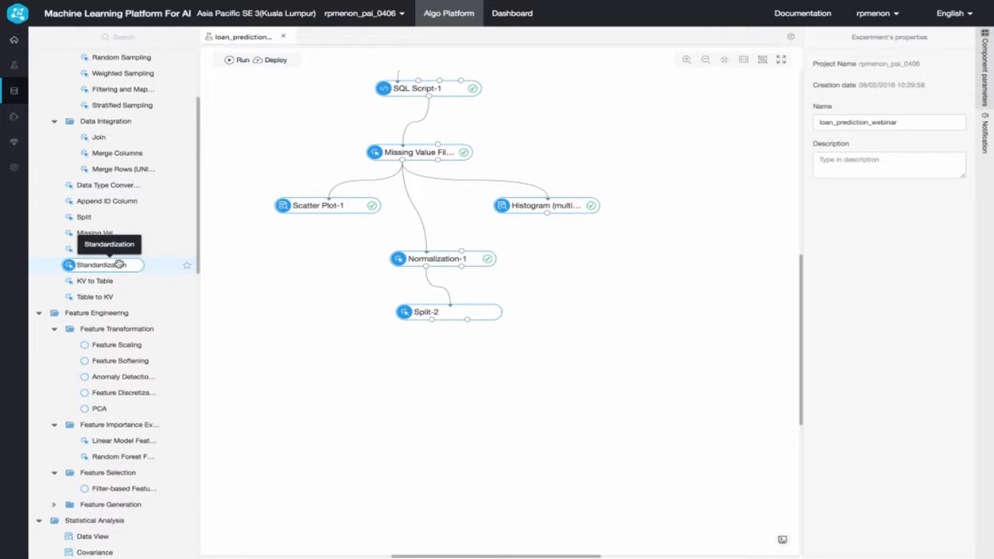
# - Add a Logistic Regression for Binary Classification component below Split and connect Split's Output Table 1 to it
pyautogui.scroll(-5, 120, 272)
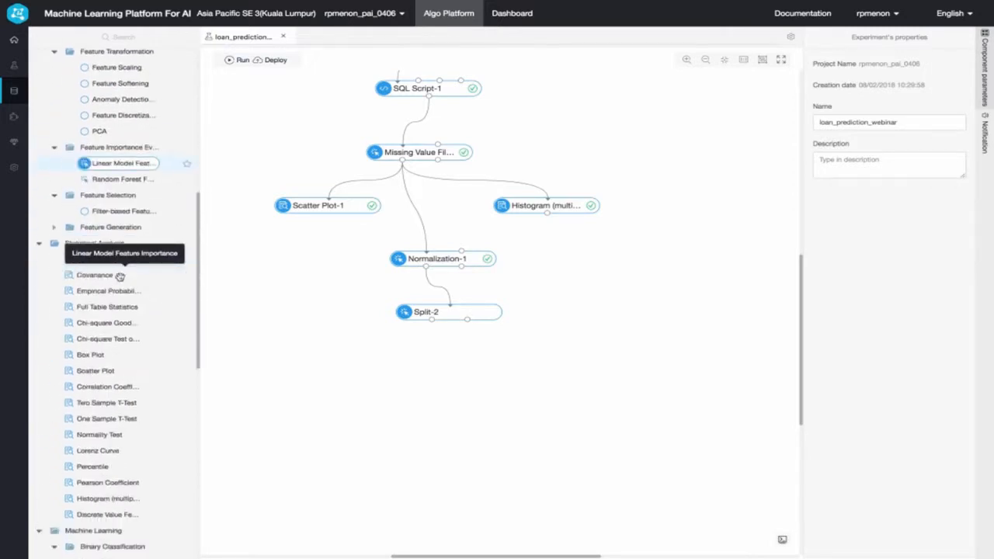
pyautogui.scroll(-5, 120, 276)
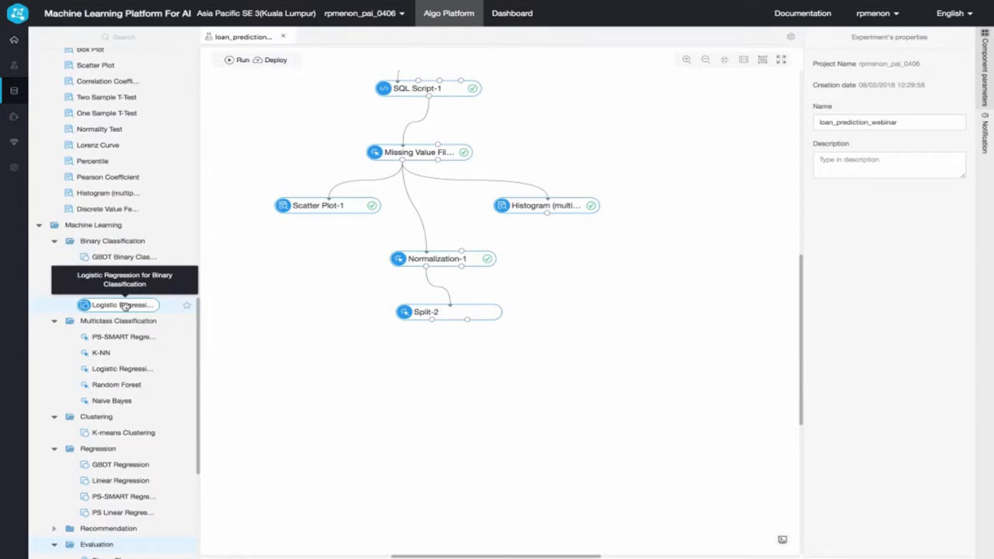
pyautogui.moveTo(124, 306); pyautogui.dragTo(350, 379)
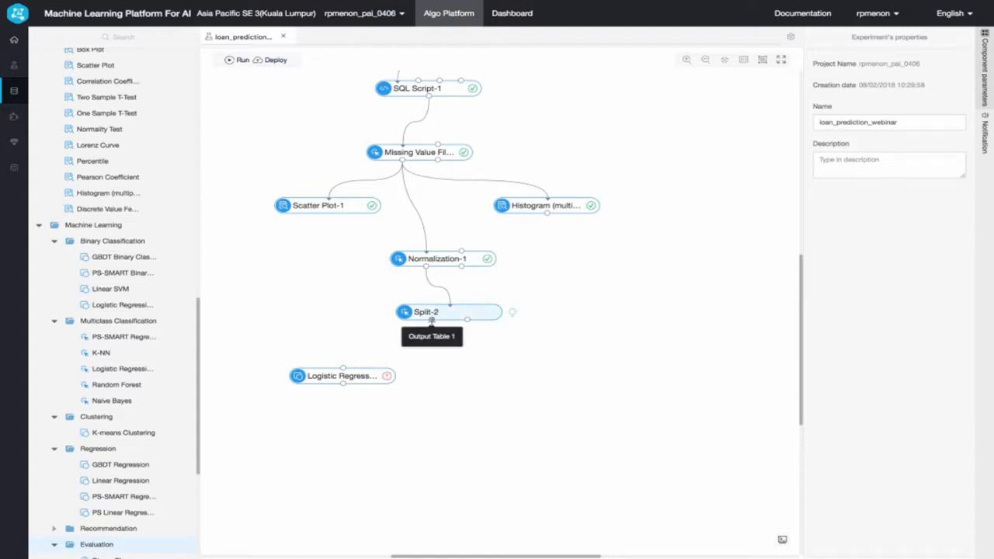
pyautogui.moveTo(432, 320); pyautogui.dragTo(343, 370)
# - Select creditscore, annualincome, numberofopenaccounts, numberofcreditproblems, currentcreditbalance and maximumopencredit as the Logistic Regression's training feature columns
pyautogui.click(361, 378)
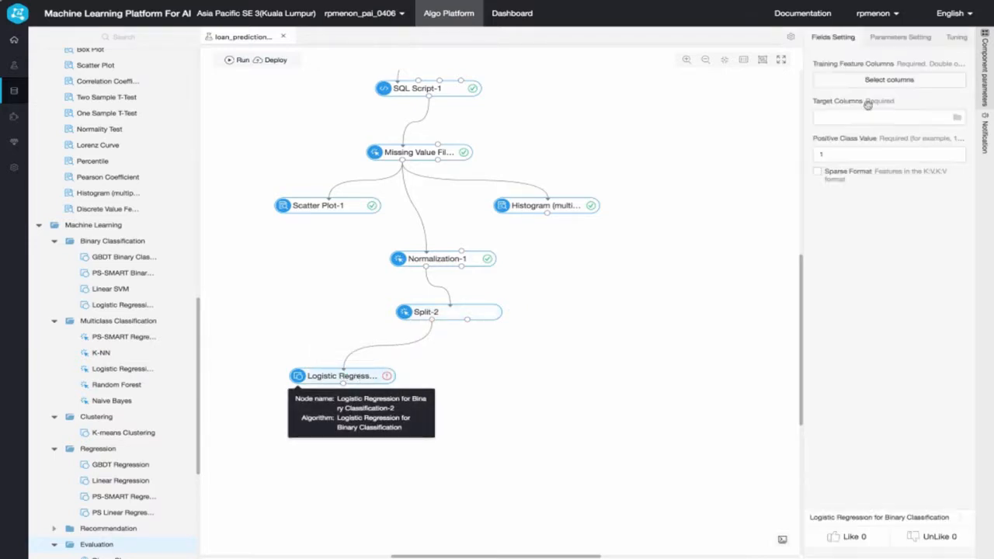
pyautogui.click(876, 83)
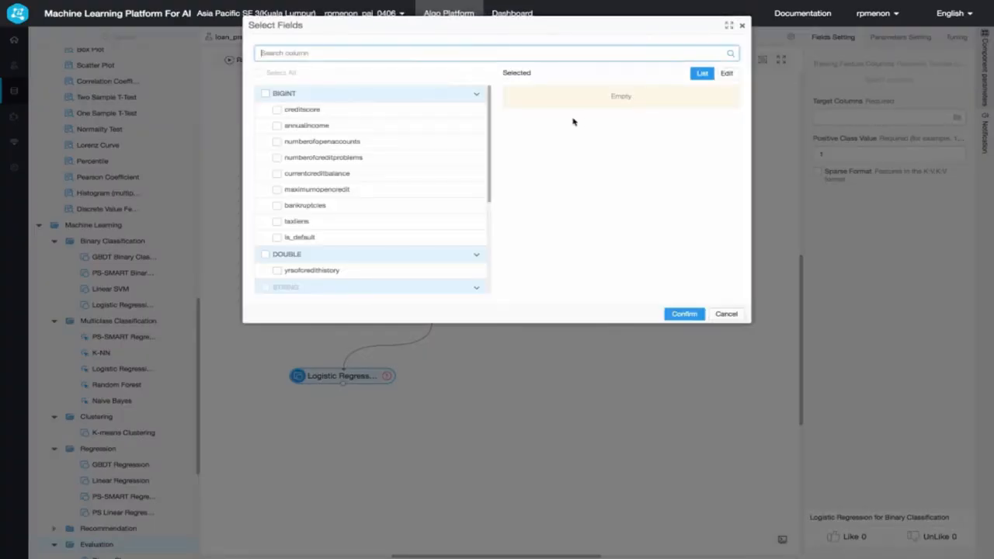
pyautogui.click(292, 110)
pyautogui.click(303, 126)
pyautogui.click(308, 142)
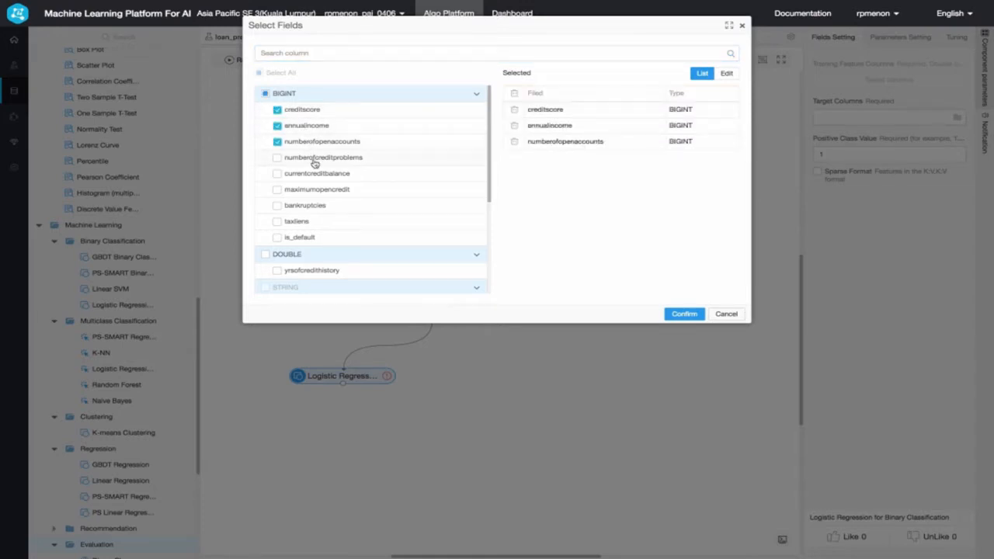
pyautogui.click(317, 158)
pyautogui.click(317, 174)
pyautogui.click(316, 190)
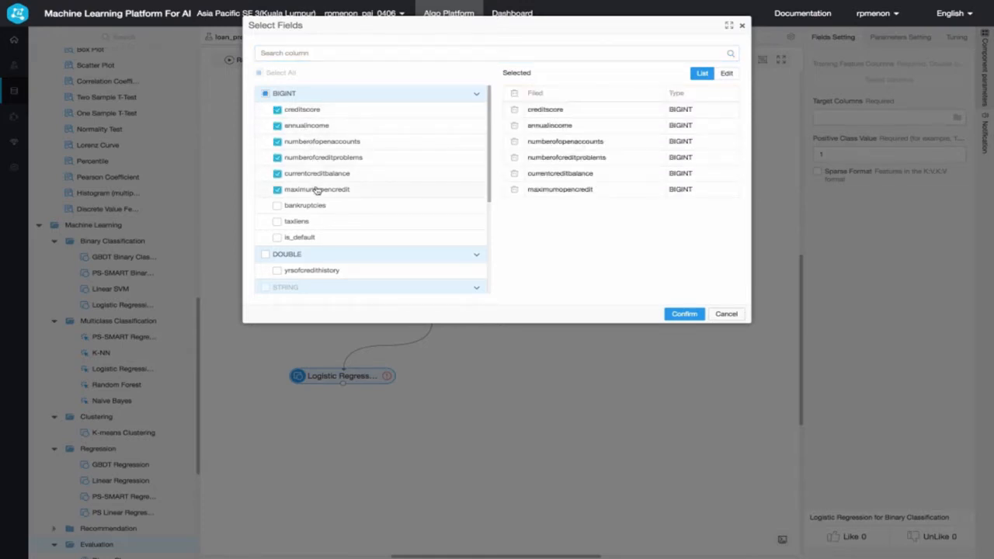
pyautogui.click(684, 314)
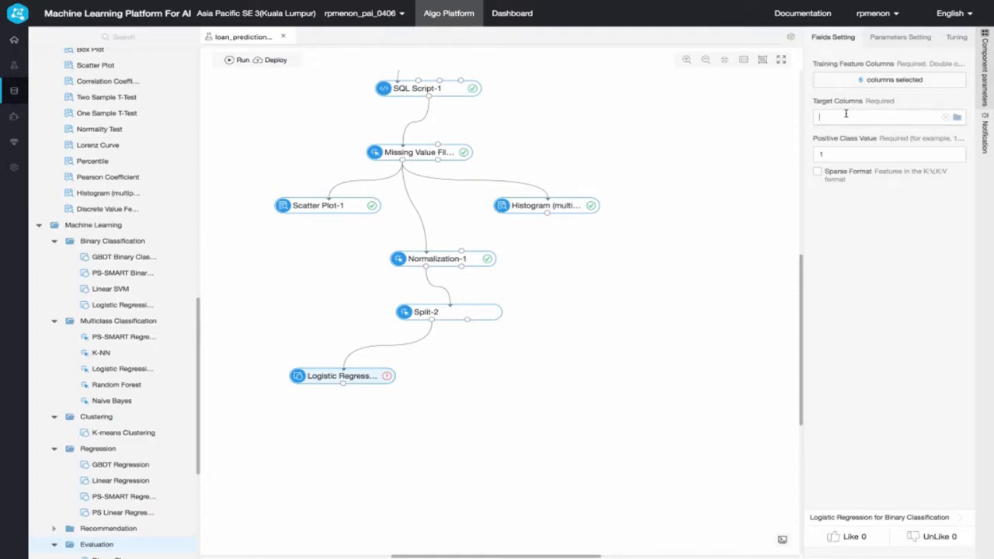
# - Set the Logistic Regression's target column to is_default
pyautogui.click(845, 113)
pyautogui.scroll(-5, 846, 178)
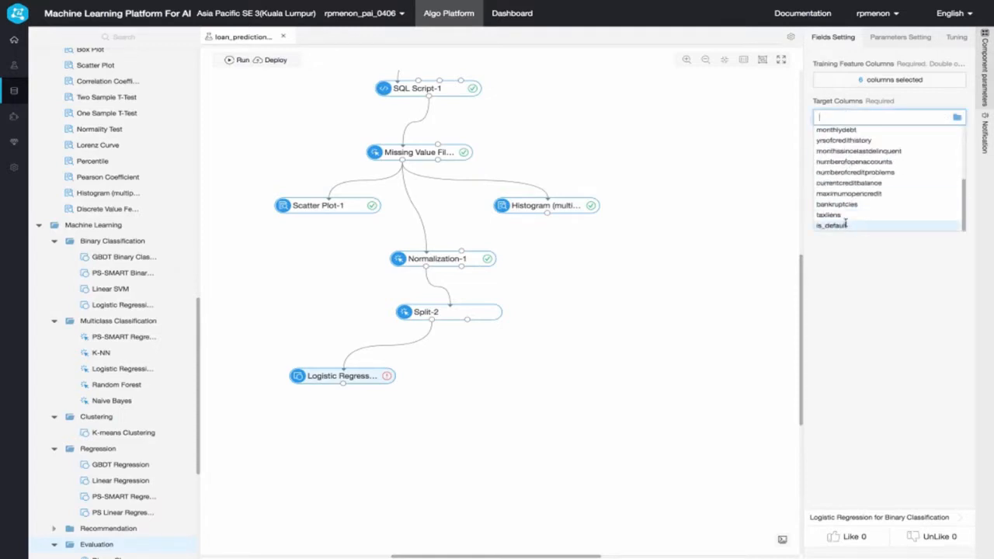
pyautogui.click(846, 224)
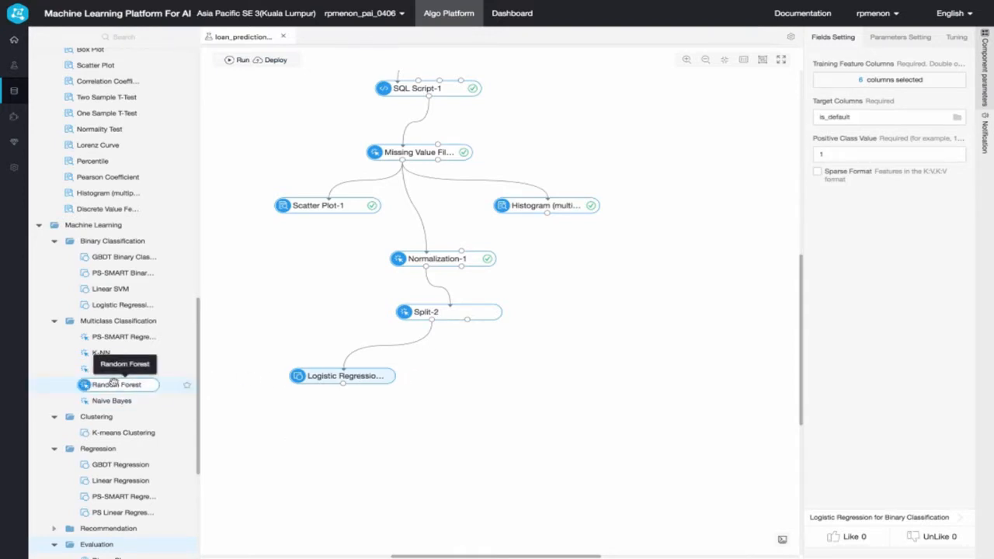
# - Add a Prediction component, feed it the logistic regression model and Split's second output table, and open its settings
pyautogui.scroll(-5, 112, 380)
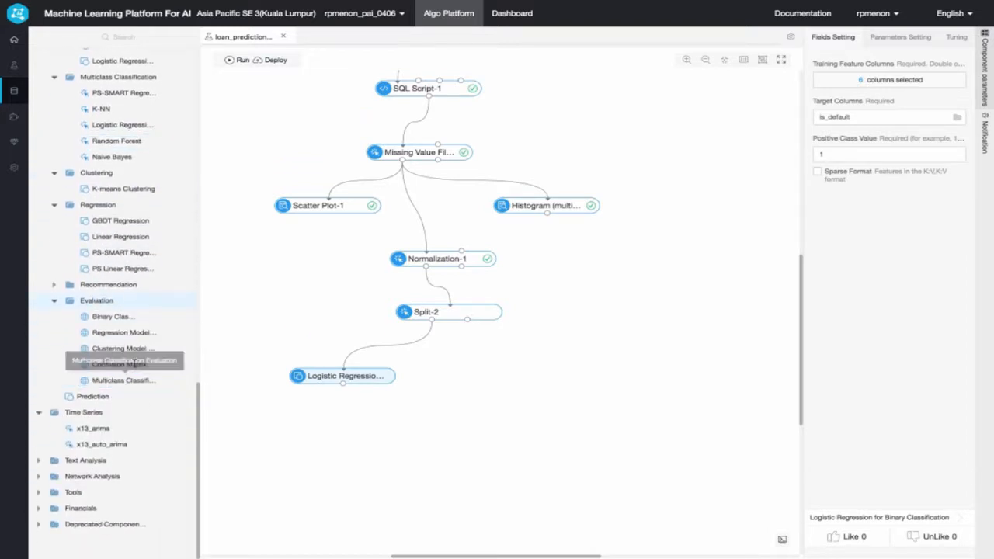
pyautogui.moveTo(104, 398); pyautogui.dragTo(378, 441)
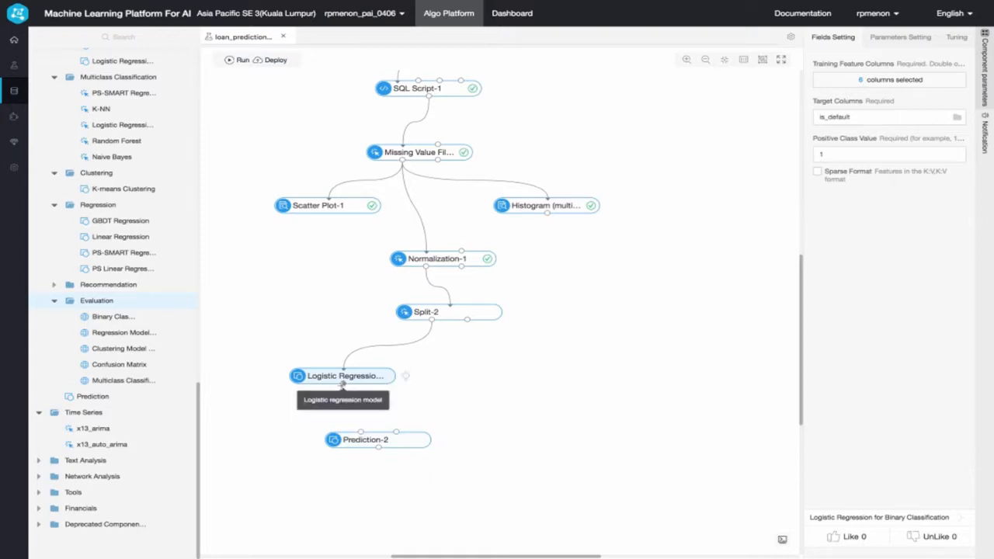
pyautogui.moveTo(342, 382); pyautogui.dragTo(361, 435)
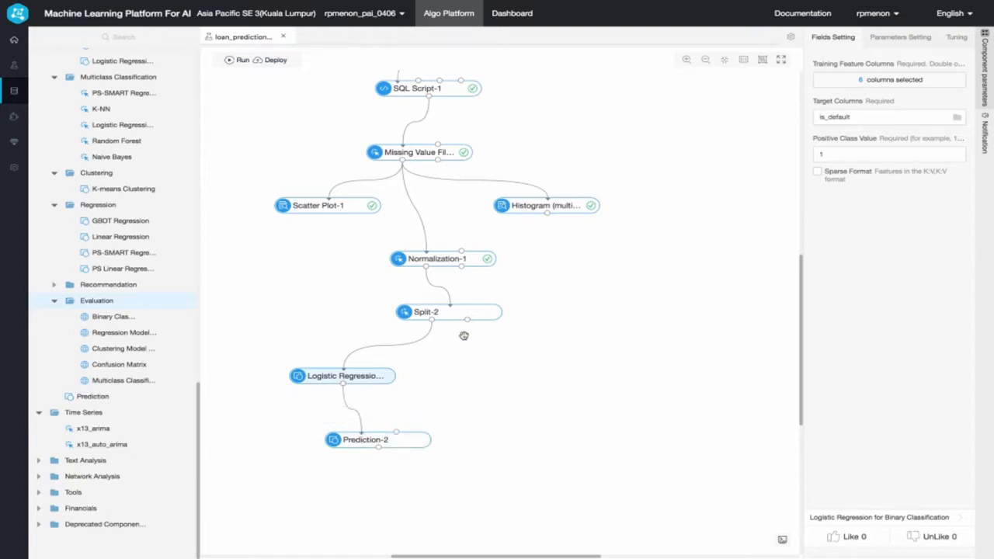
pyautogui.moveTo(466, 319); pyautogui.dragTo(398, 433)
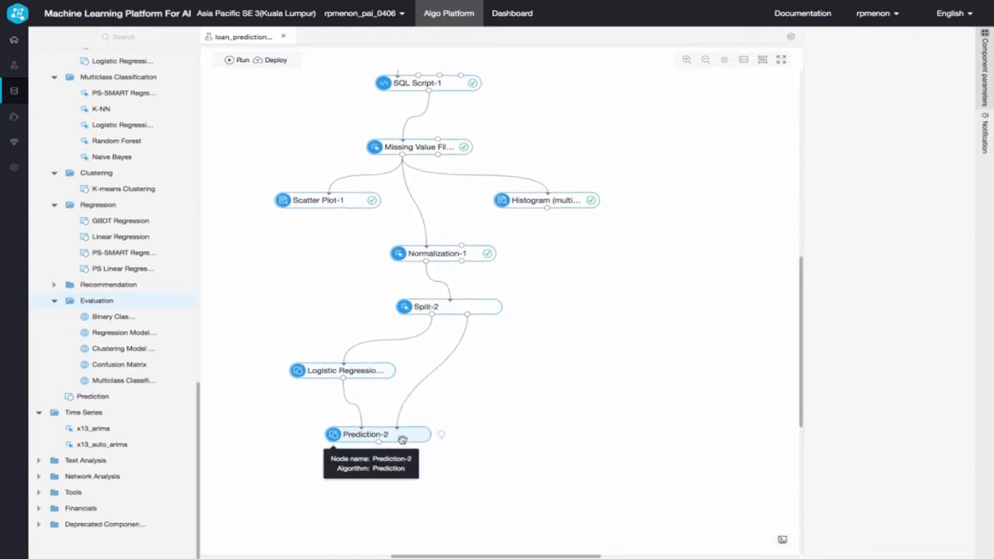
pyautogui.click(402, 438)
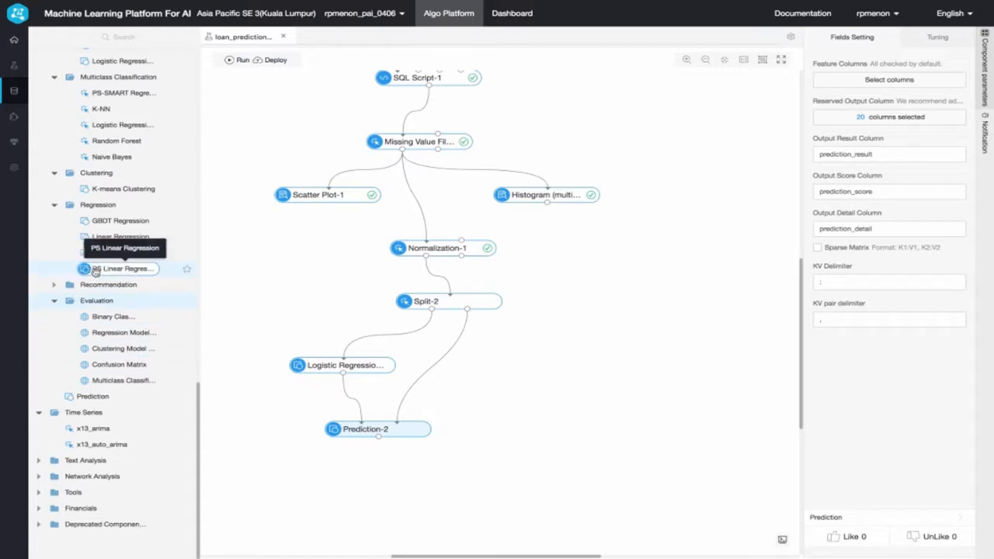
# - Add a Binary Classification Evaluation component below Prediction and connect Prediction's output to it
pyautogui.scroll(1, 99, 310)
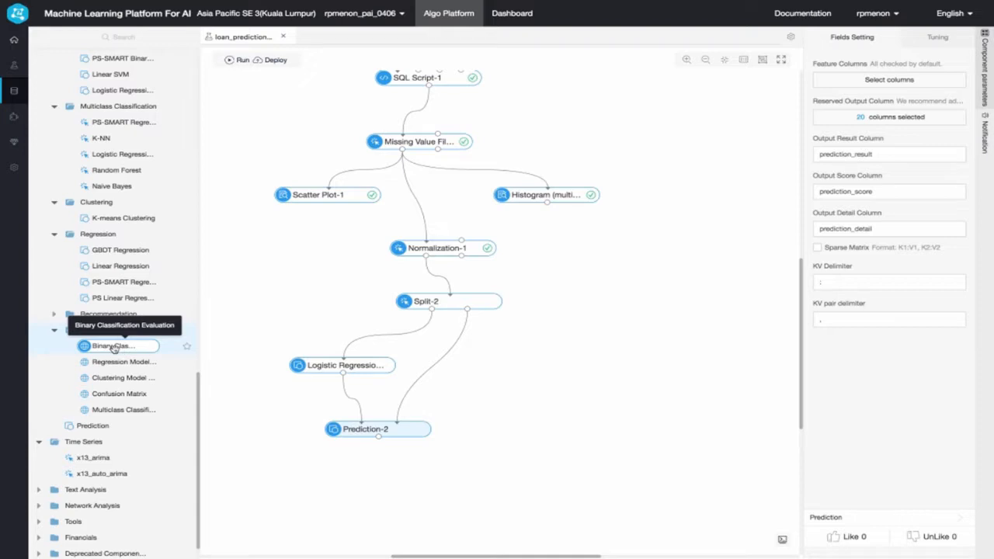
pyautogui.moveTo(114, 350); pyautogui.dragTo(388, 475)
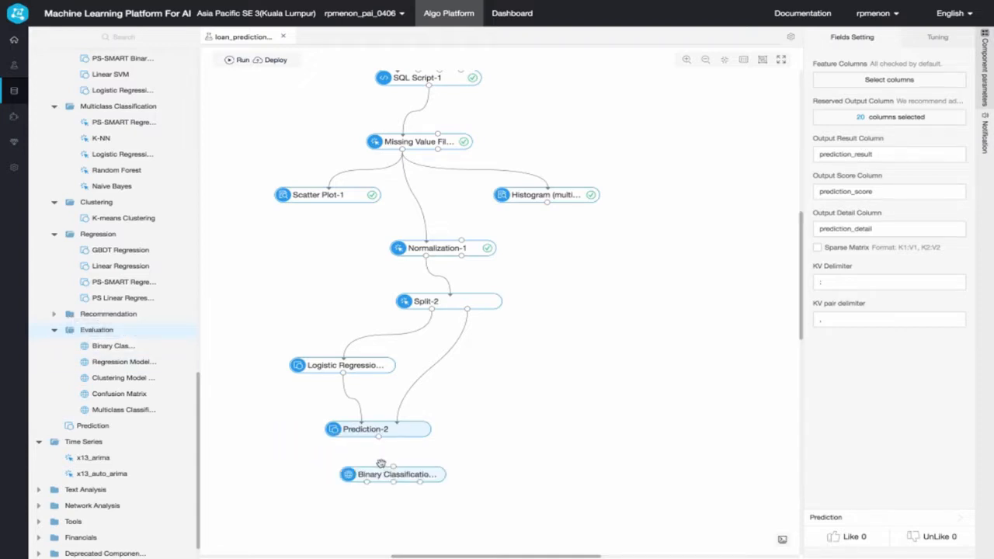
pyautogui.moveTo(378, 437); pyautogui.dragTo(393, 467)
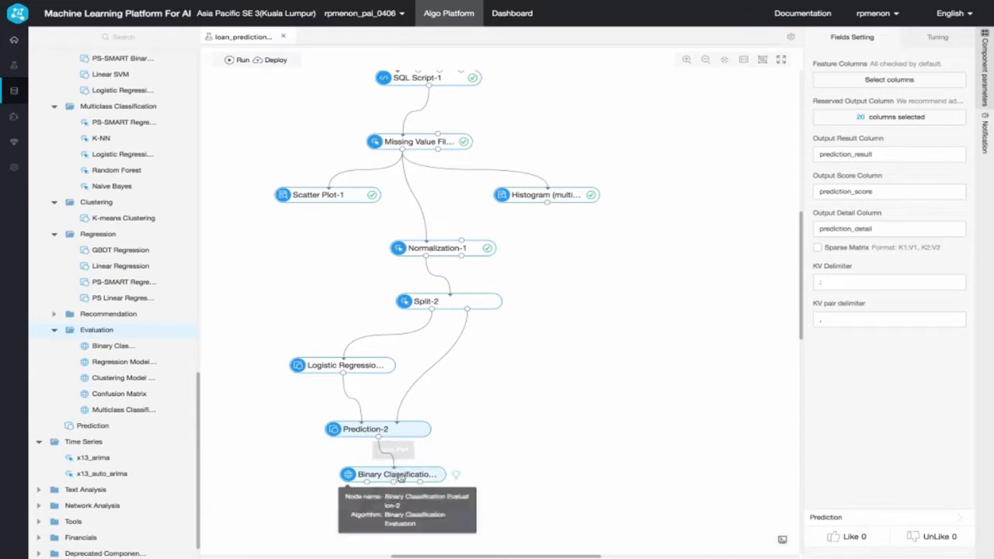
# - Set the Binary Classification Evaluation's original label column to is_default and its score column to prediction_result
pyautogui.click(403, 475)
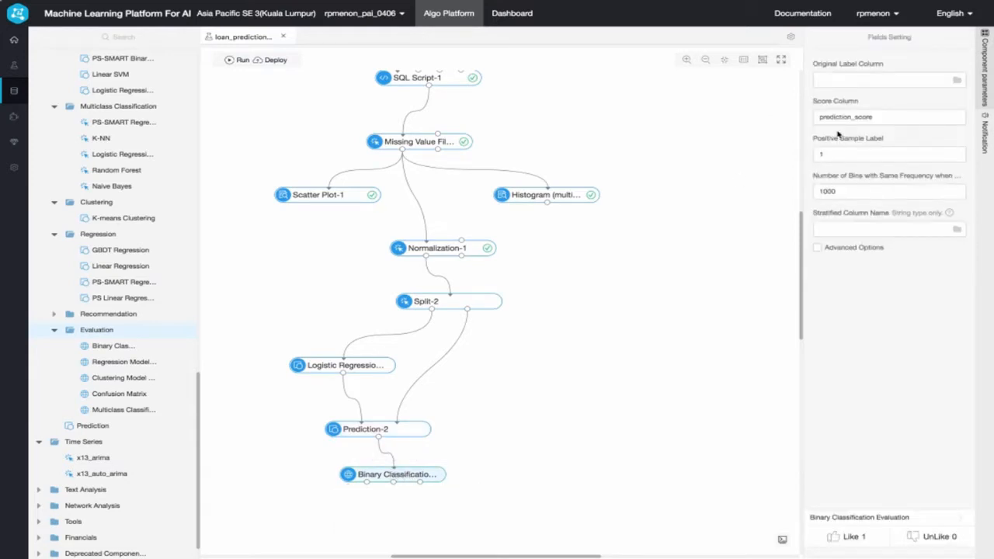
pyautogui.click(849, 78)
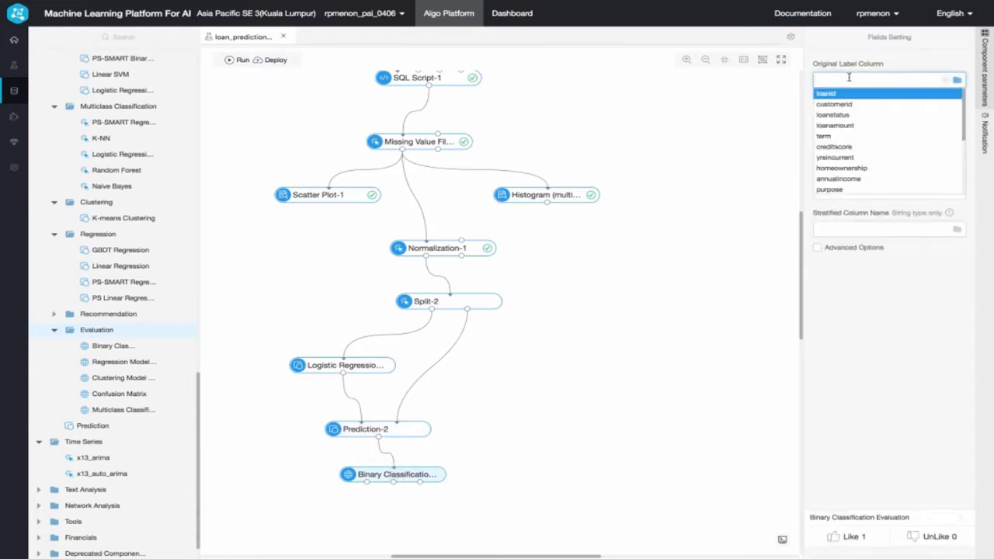
pyautogui.write('is_')
pyautogui.click(854, 97)
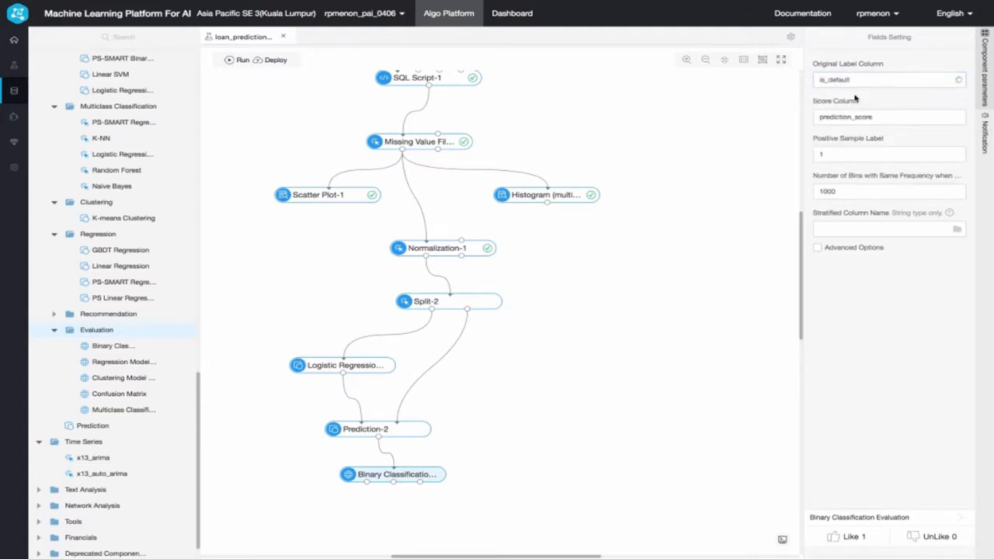
pyautogui.moveTo(854, 116); pyautogui.dragTo(878, 116)
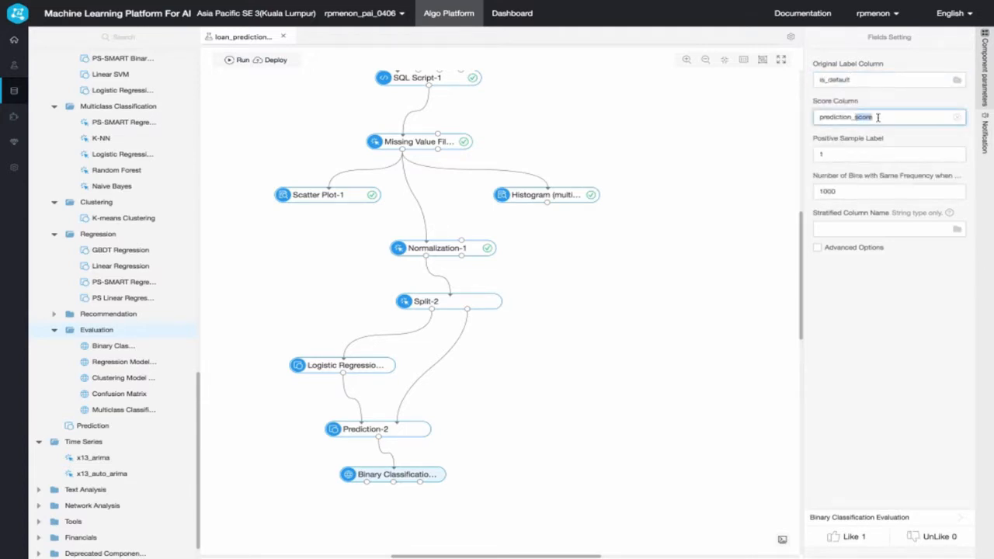
pyautogui.write('result')
pyautogui.click(572, 393)
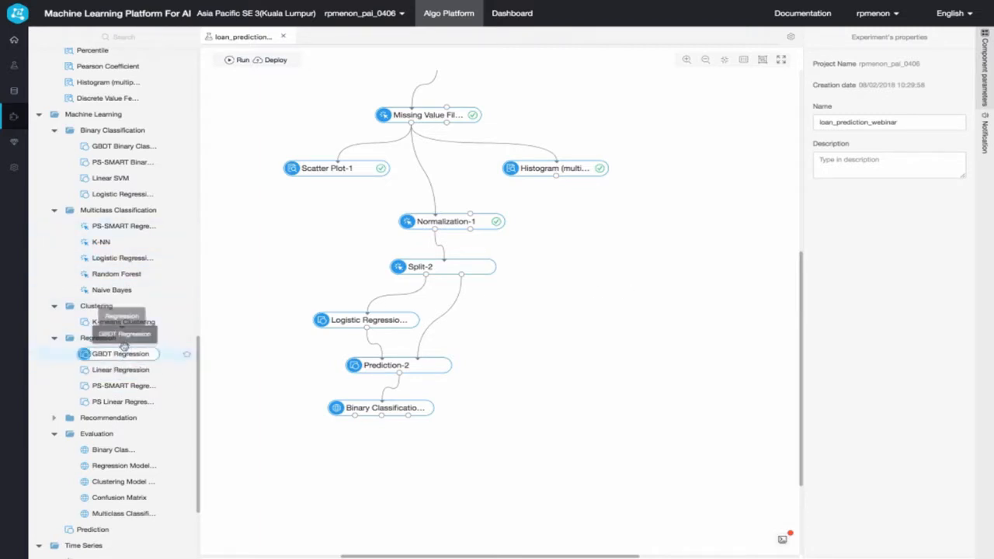
# - Add a Random Forest component beside Logistic Regression, connect Split's Output Table 1 to it and open its field settings
pyautogui.scroll(1, 125, 326)
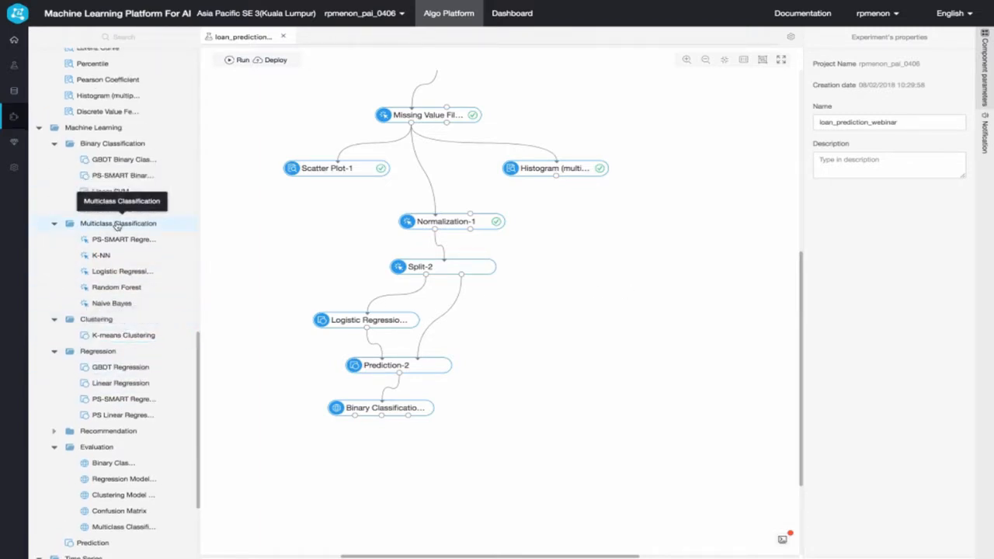
pyautogui.moveTo(116, 287); pyautogui.dragTo(554, 331)
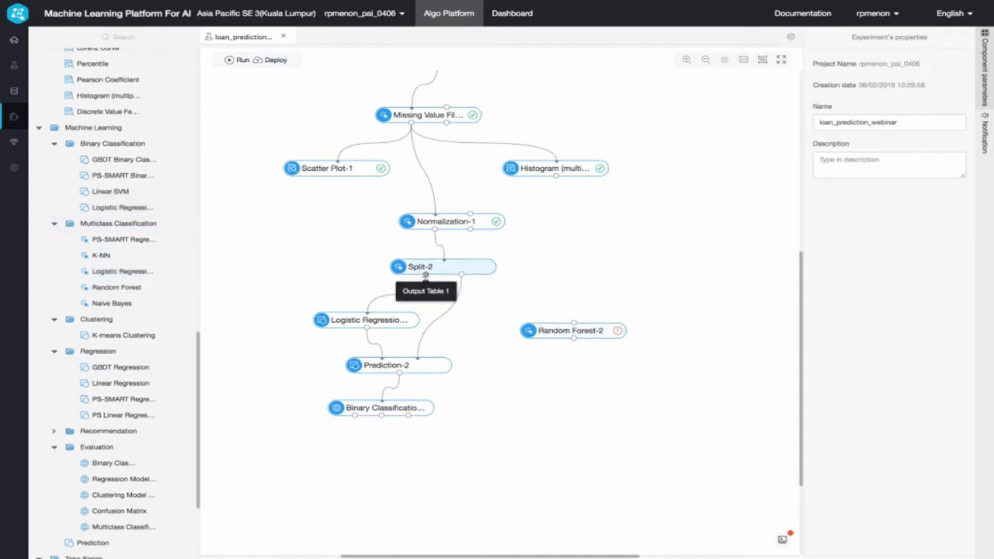
pyautogui.moveTo(425, 275); pyautogui.dragTo(573, 323)
pyautogui.click(558, 332)
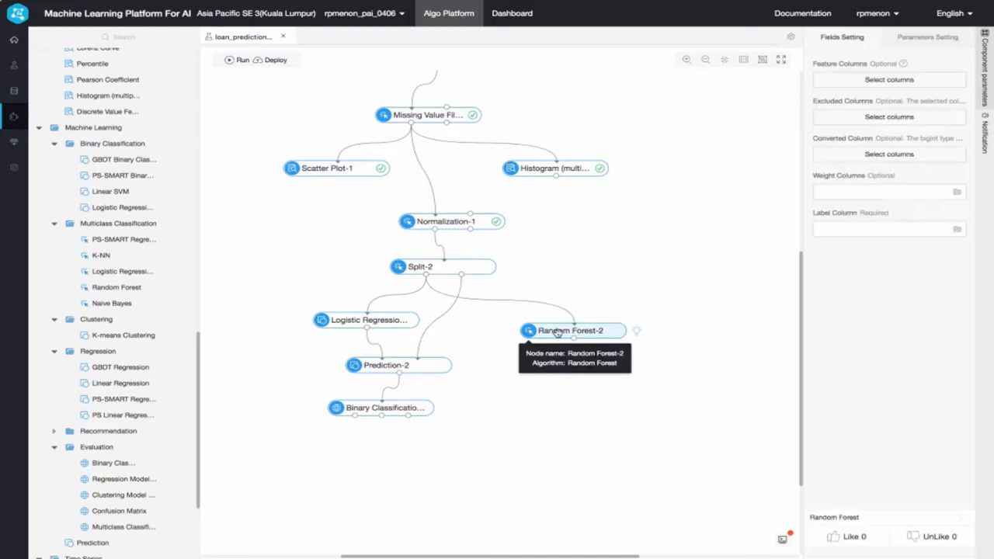
# - Select creditscore, annualincome, numberofopenaccounts, numberofcreditproblems, currentcreditbalance, maximumopencredit, purpose, homeownership and term as the Random Forest's feature columns
pyautogui.click(868, 82)
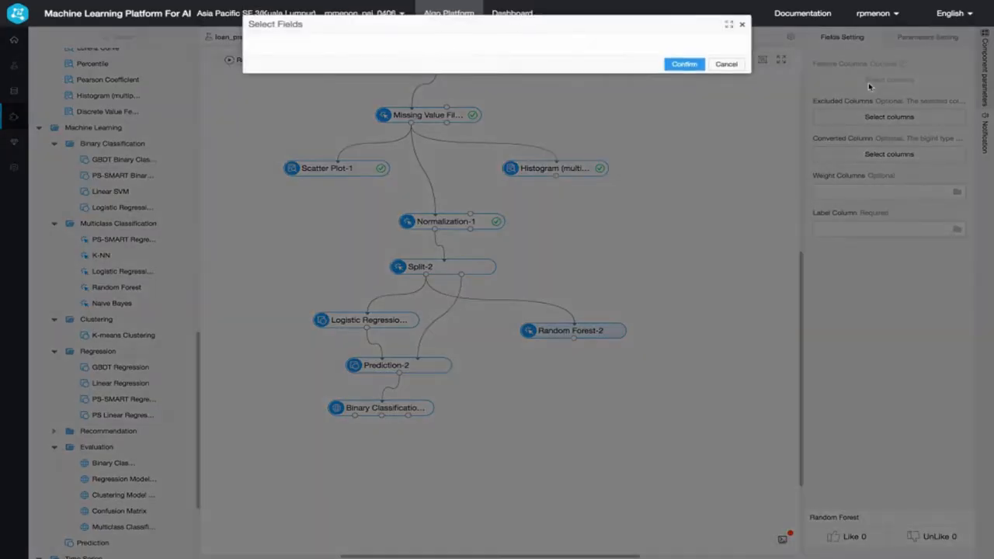
pyautogui.click(302, 114)
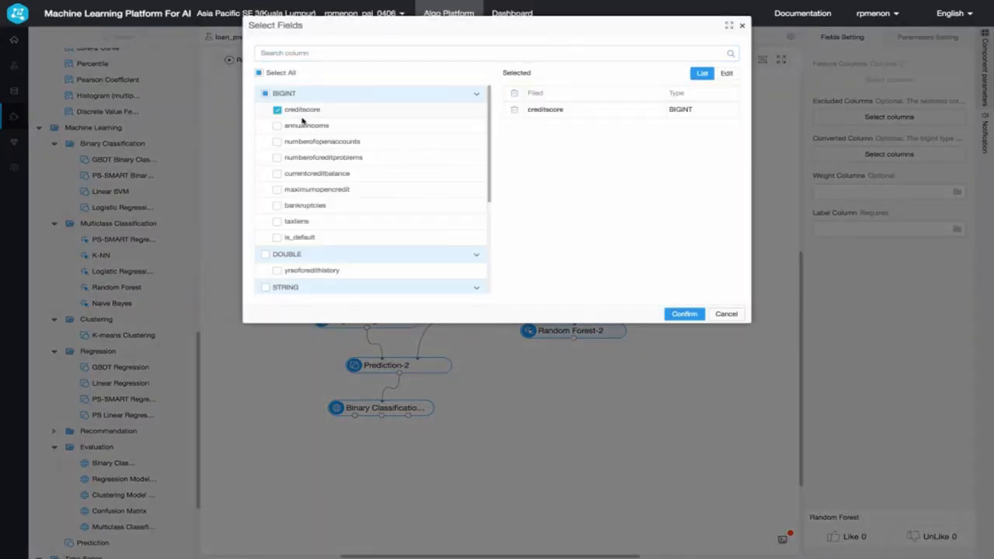
pyautogui.click(304, 126)
pyautogui.click(305, 141)
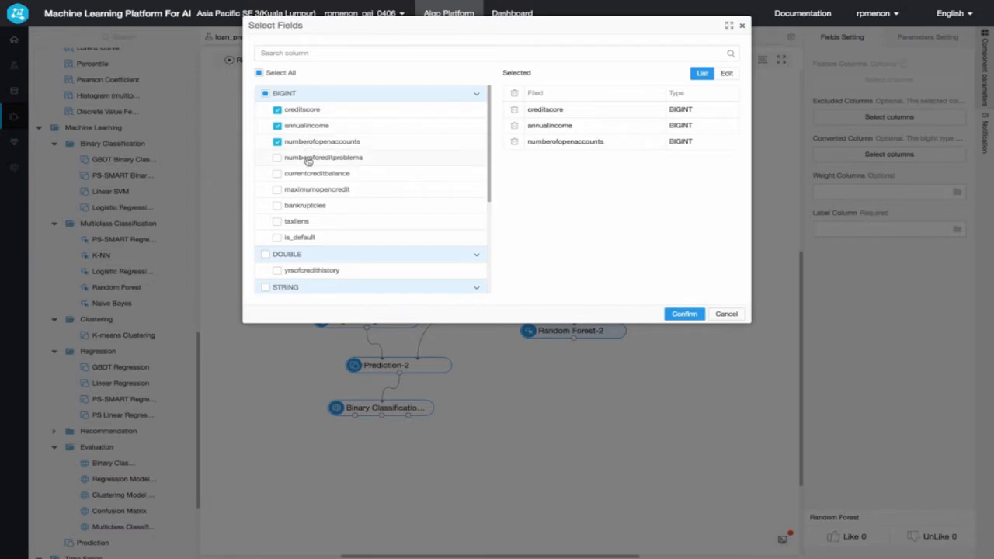
pyautogui.click(308, 159)
pyautogui.click(310, 174)
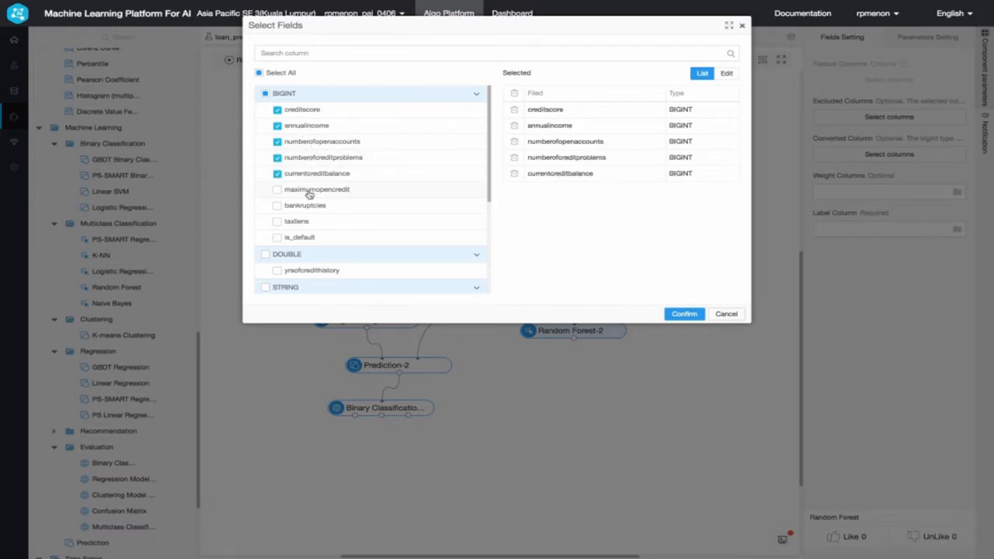
pyautogui.click(309, 193)
pyautogui.scroll(-5, 307, 196)
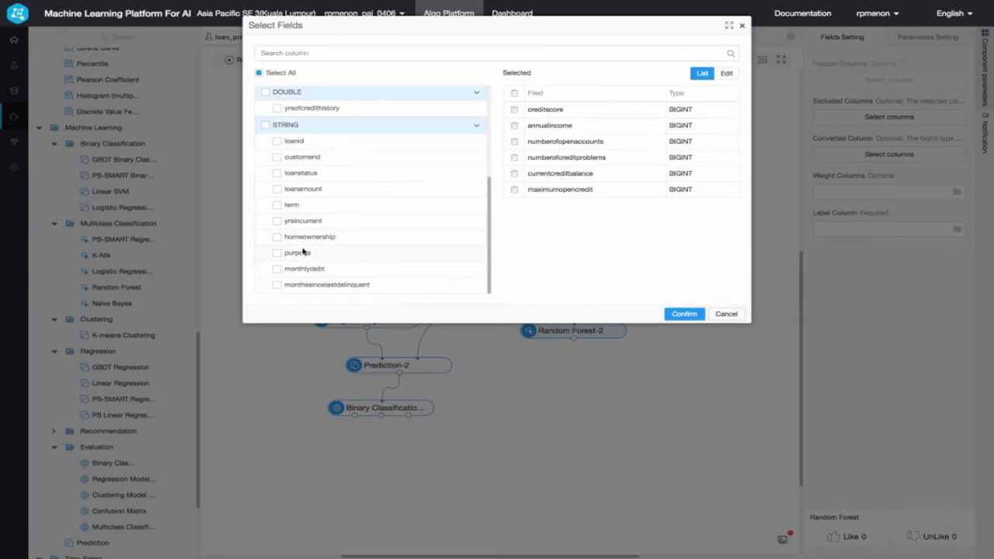
pyautogui.click(302, 253)
pyautogui.click(319, 242)
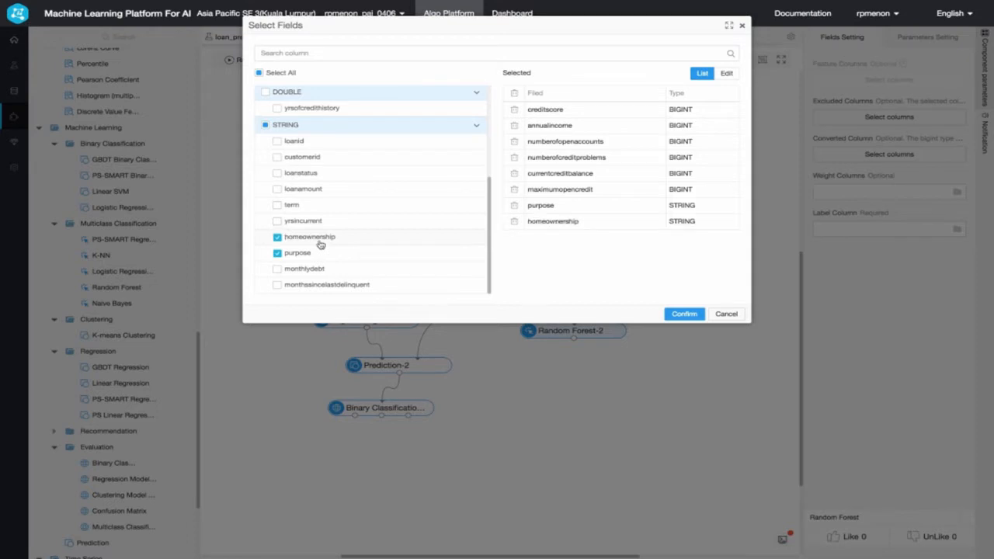
pyautogui.click(293, 208)
pyautogui.click(683, 314)
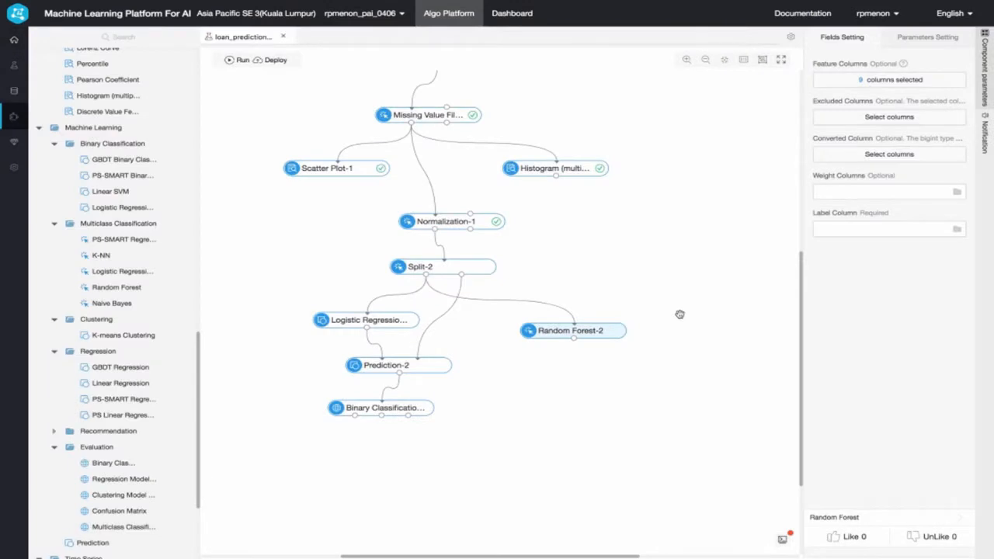
# - Set the Random Forest component's label column to is_default
pyautogui.click(852, 230)
pyautogui.scroll(-5, 838, 310)
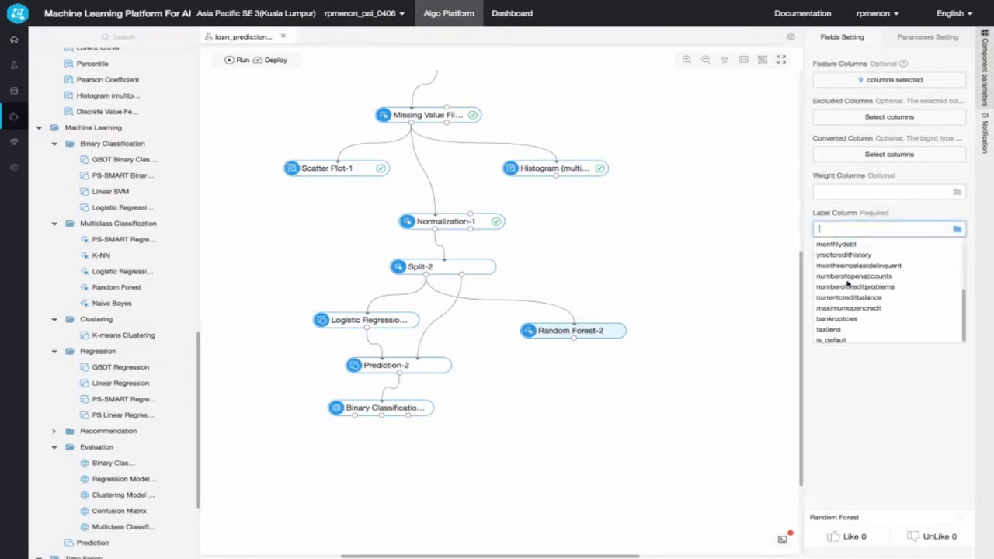
pyautogui.click(827, 337)
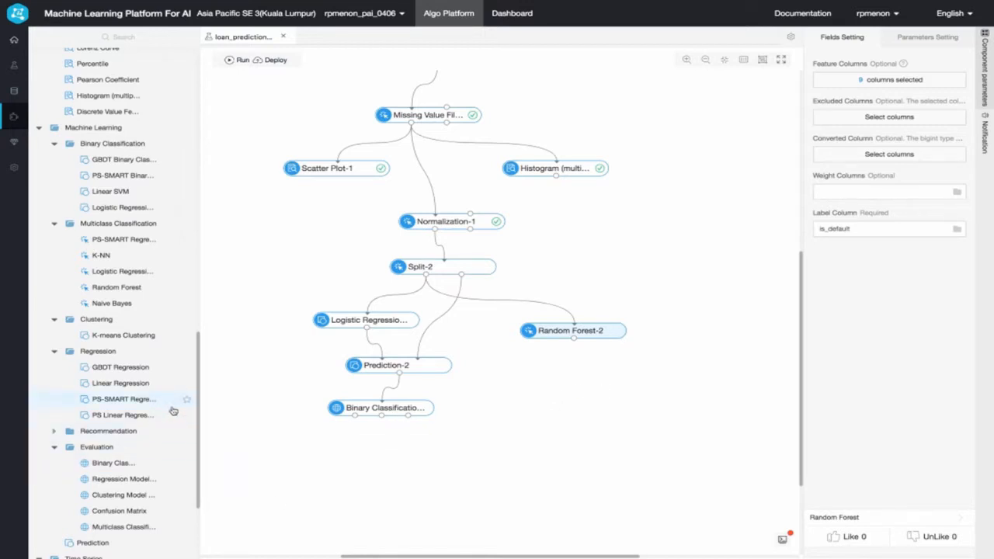
# - Add a Prediction component below Random Forest and feed it the Random Forest model and Split's second output table
pyautogui.scroll(-3, 167, 403)
pyautogui.moveTo(87, 421); pyautogui.dragTo(581, 391)
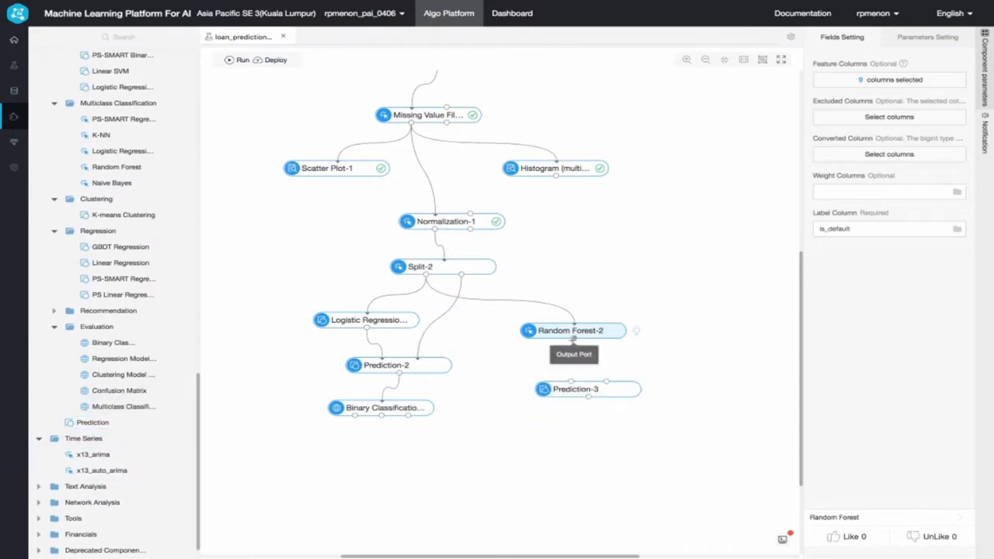
pyautogui.moveTo(573, 339); pyautogui.dragTo(572, 382)
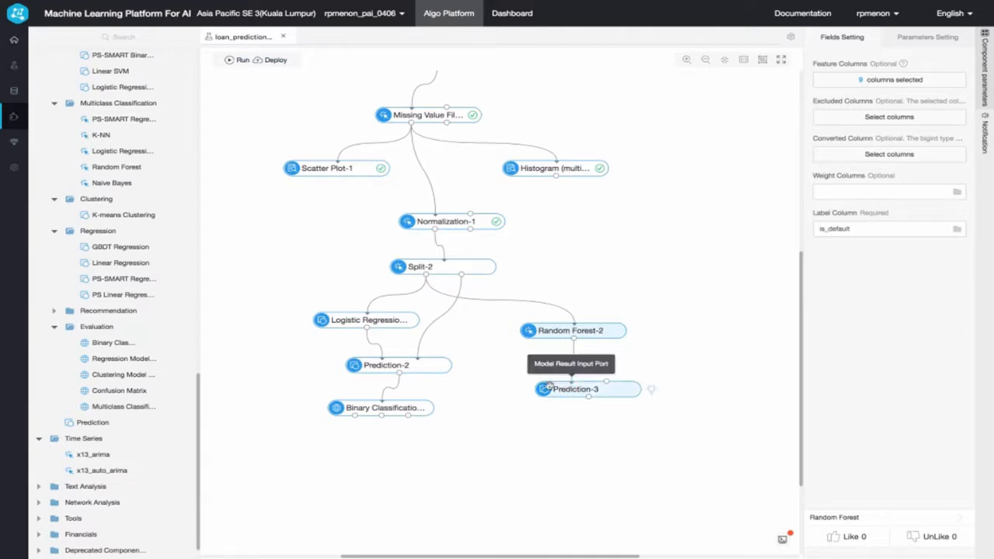
pyautogui.moveTo(462, 274); pyautogui.dragTo(606, 381)
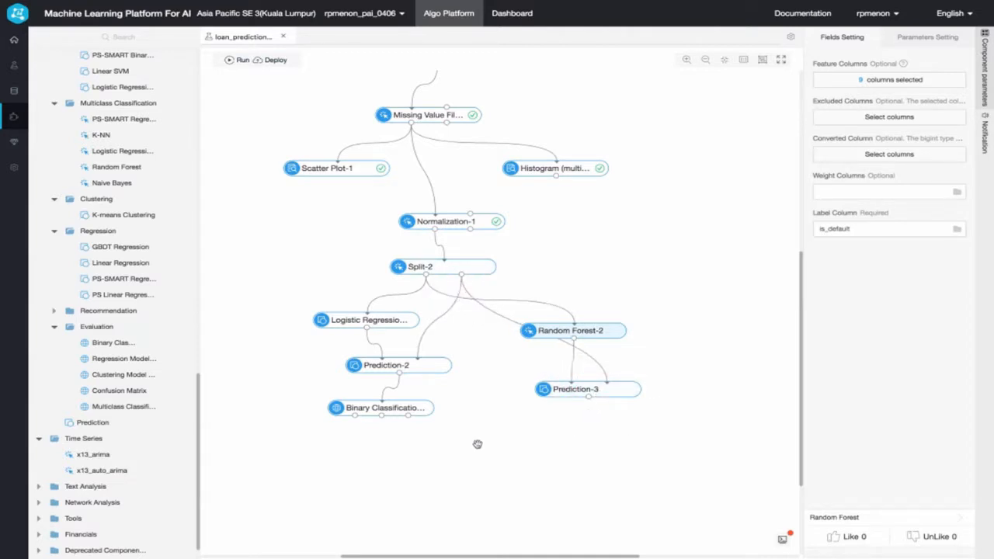
# - Add a Binary Classification Evaluation component below the Random Forest branch's Prediction and connect that Prediction's output to it
pyautogui.scroll(2, 117, 256)
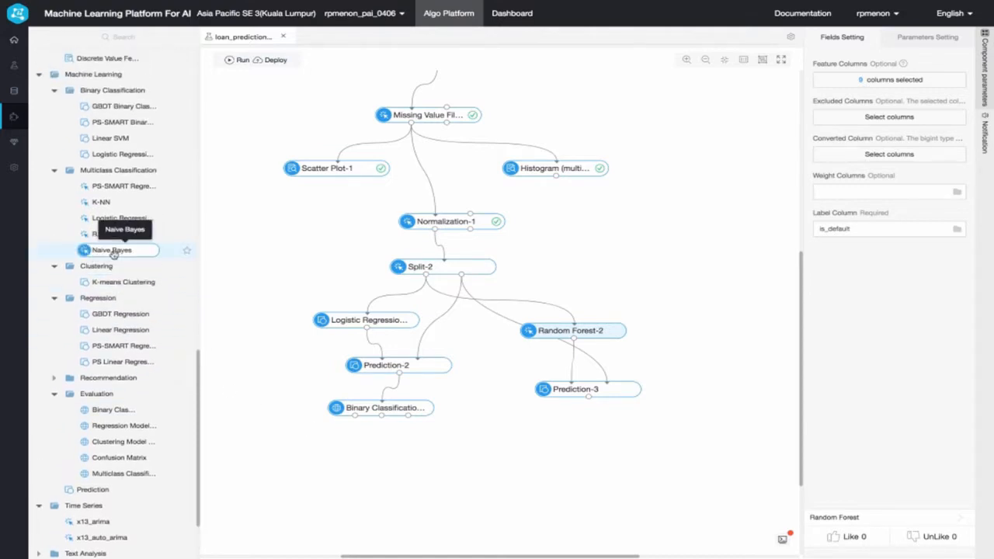
pyautogui.moveTo(111, 409); pyautogui.dragTo(545, 433)
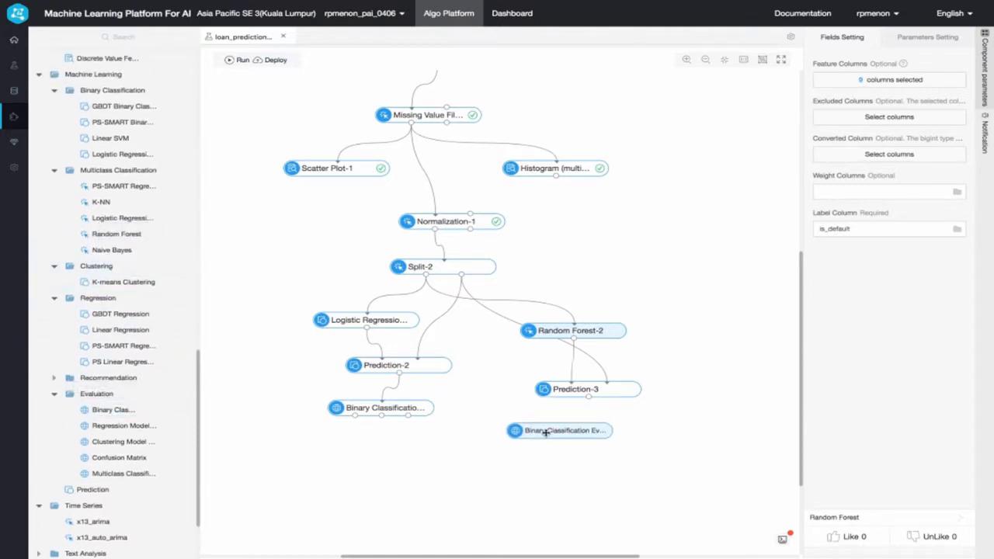
pyautogui.moveTo(587, 397); pyautogui.dragTo(559, 423)
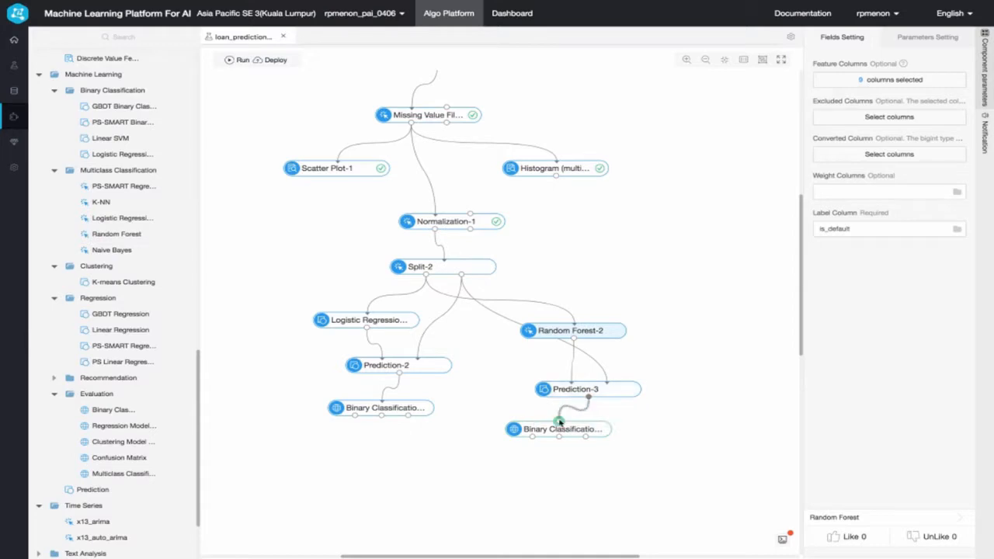
# - Set the Random Forest branch's evaluation to use is_default as original label column and prediction_result as score column
pyautogui.click(571, 432)
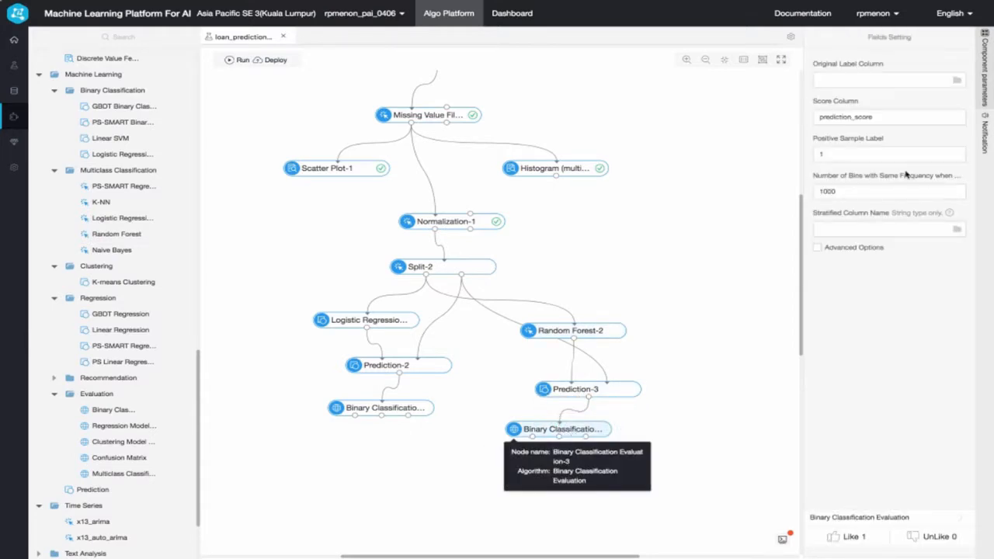
pyautogui.click(863, 80)
pyautogui.scroll(-3, 846, 155)
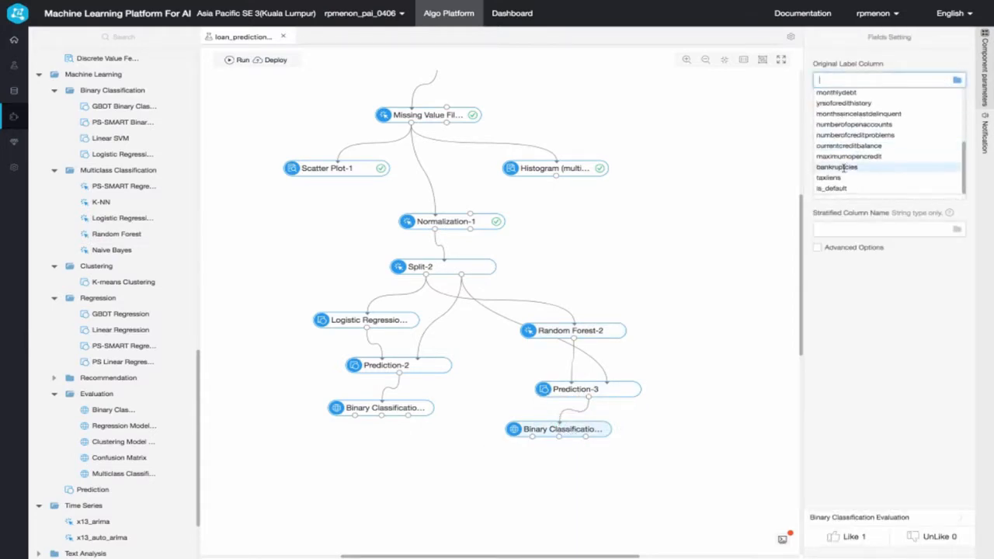
pyautogui.click(840, 188)
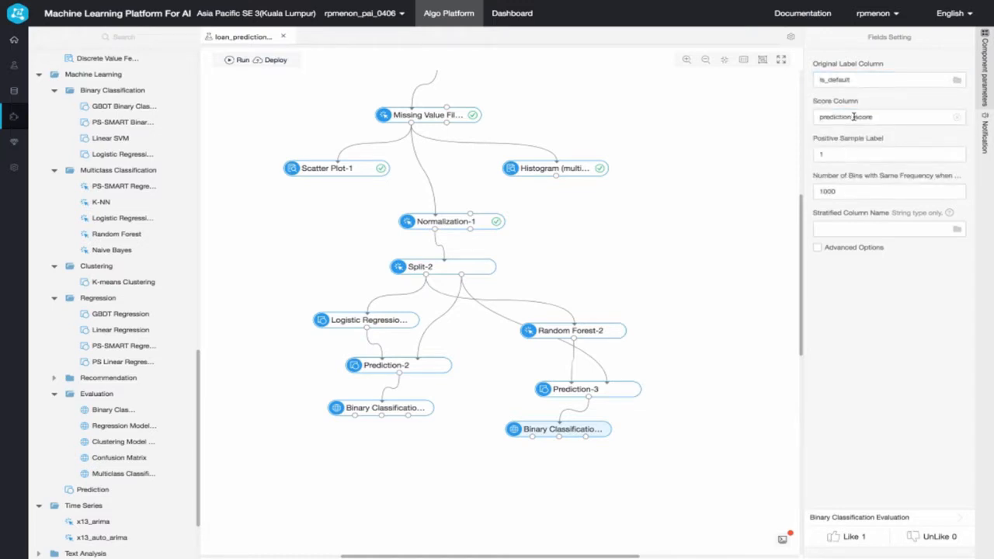
pyautogui.moveTo(855, 117); pyautogui.dragTo(879, 116)
pyautogui.write('re')
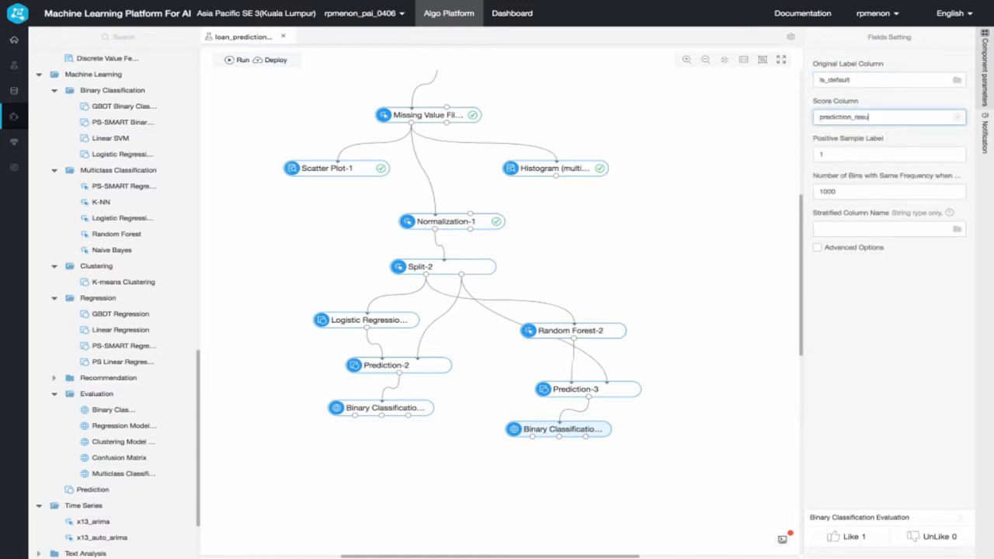
pyautogui.click(647, 292)
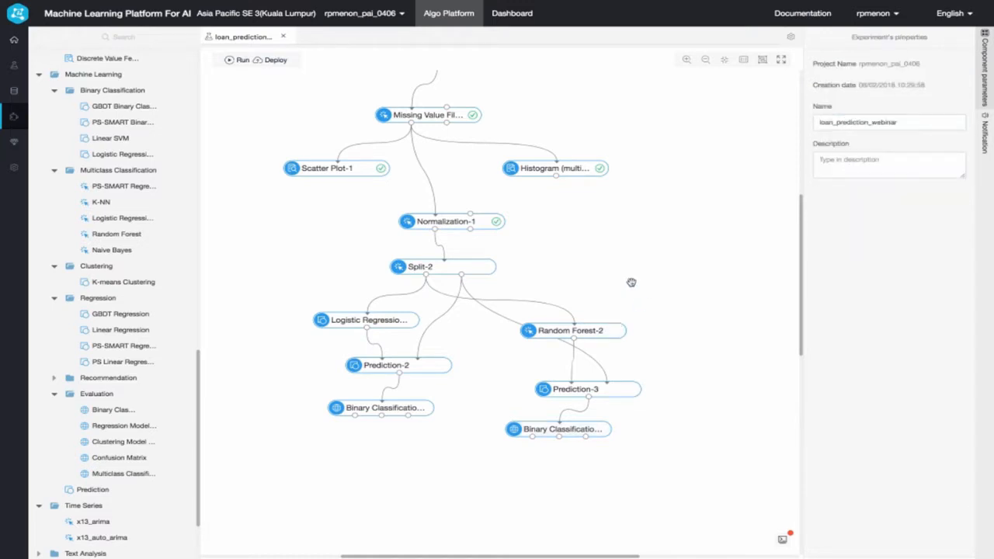
# - Run the experiment from the Split component onward
pyautogui.rightClick(450, 268)
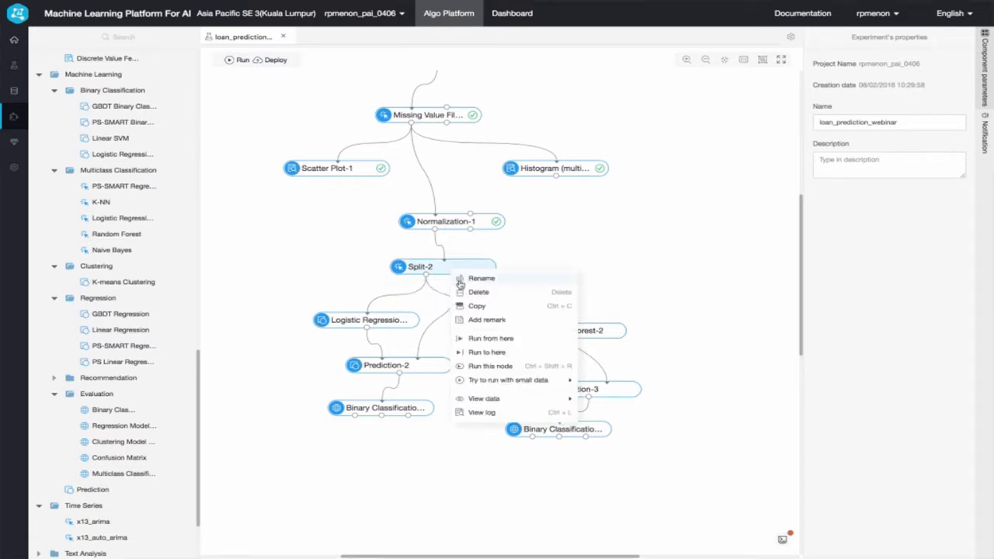
pyautogui.click(491, 340)
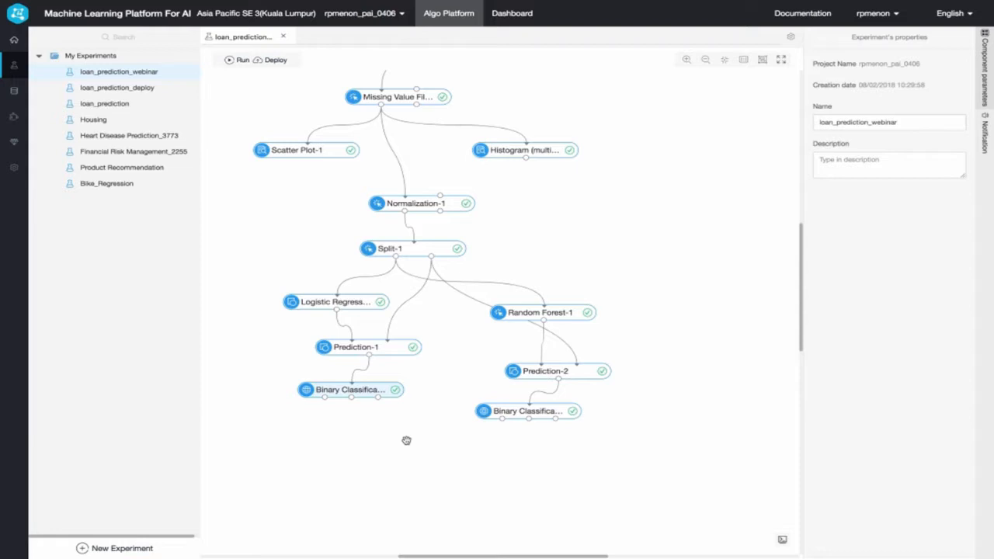
# - Review the indices data in the evaluation report of the Logistic Regression branch, then close the report
pyautogui.rightClick(342, 391)
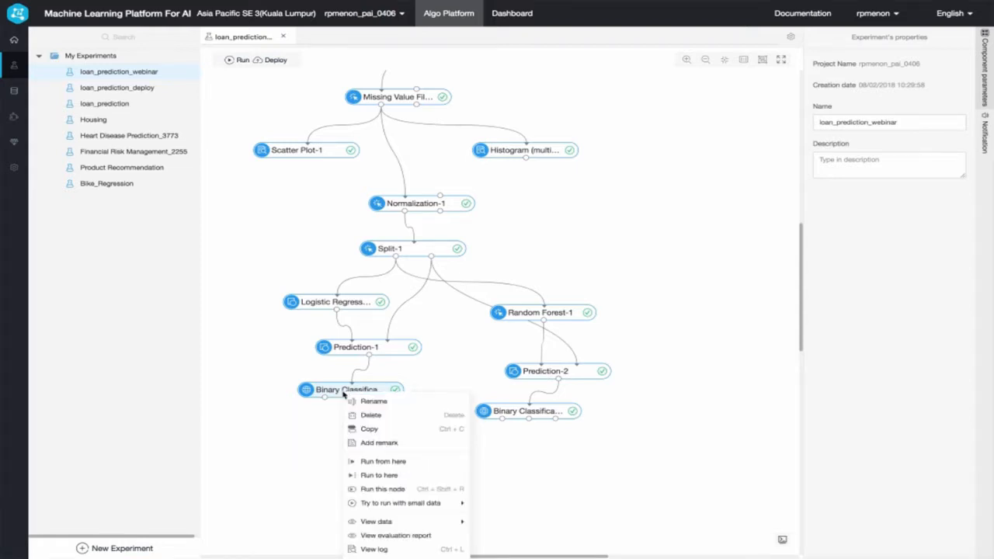
pyautogui.click(396, 535)
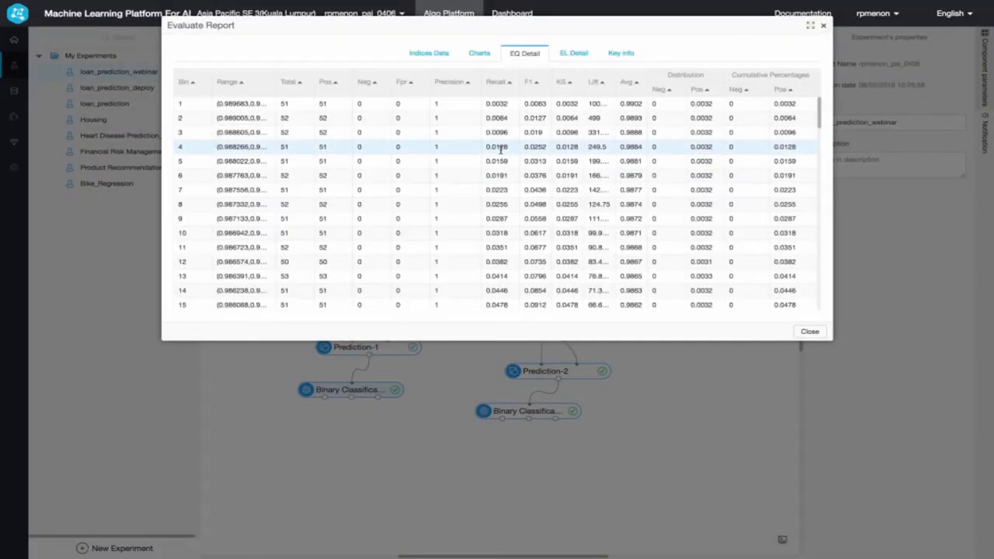
pyautogui.click(435, 53)
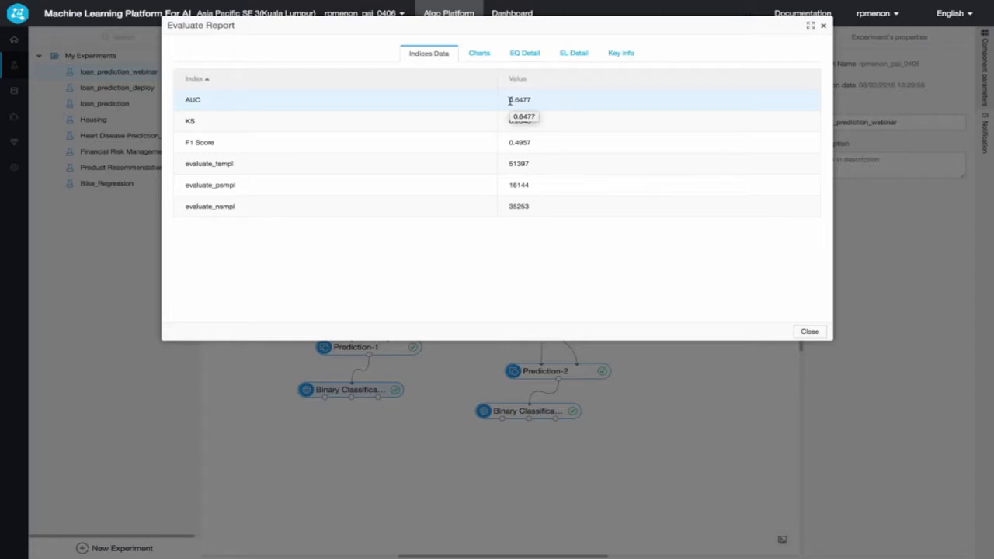
pyautogui.click(809, 332)
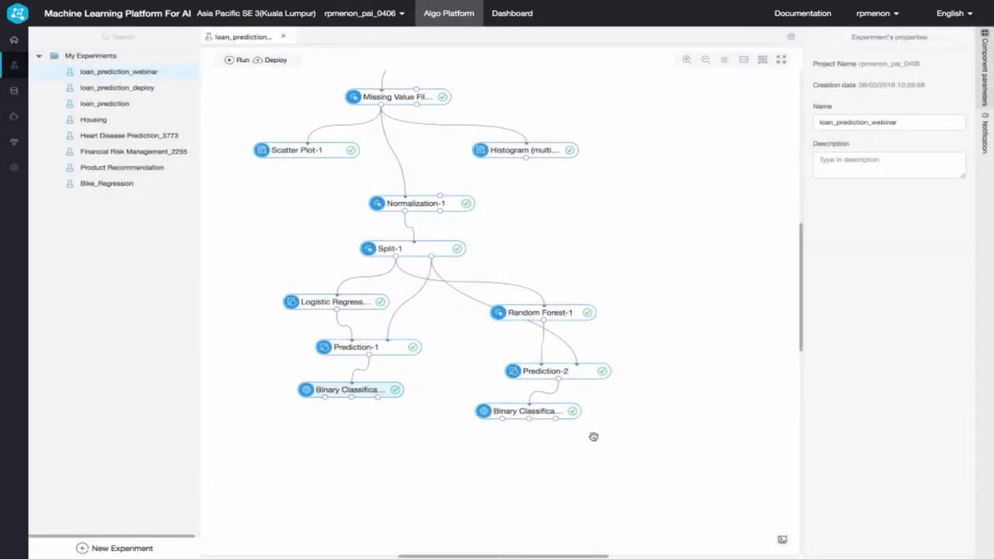
# - Review the indices data in the evaluation report of the Random Forest branch, then close the report
pyautogui.hscroll(-1, 554, 448)
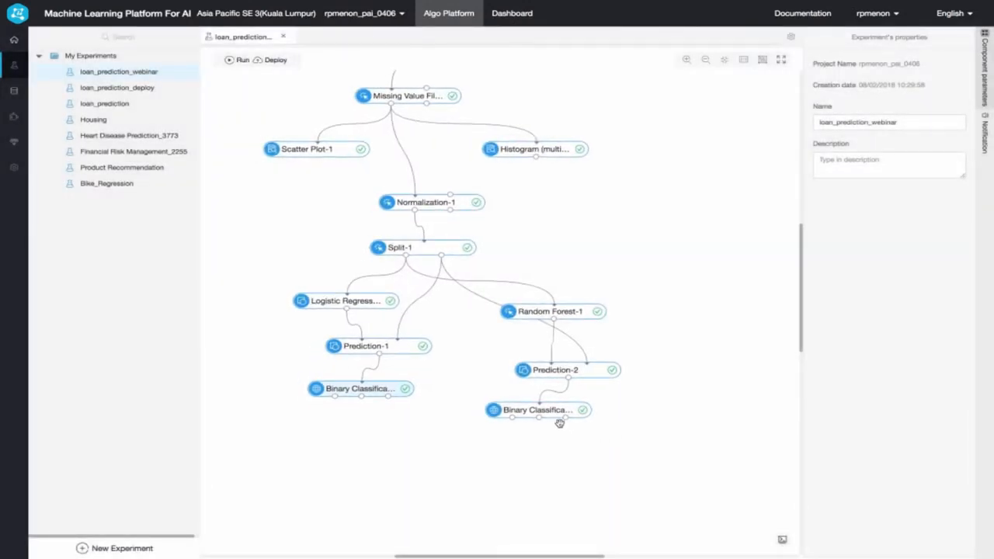
pyautogui.rightClick(559, 419)
pyautogui.click(619, 398)
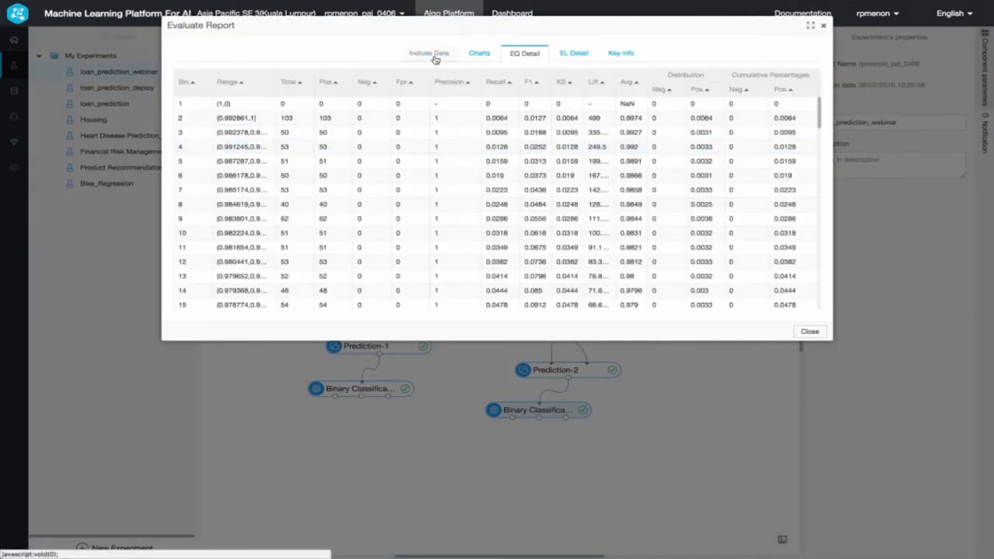
pyautogui.click(431, 55)
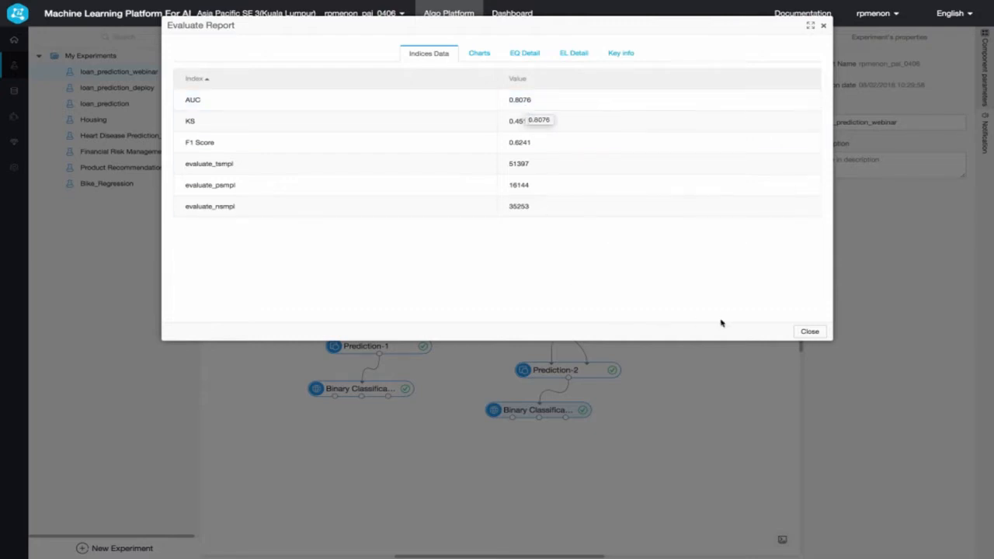
pyautogui.click(808, 331)
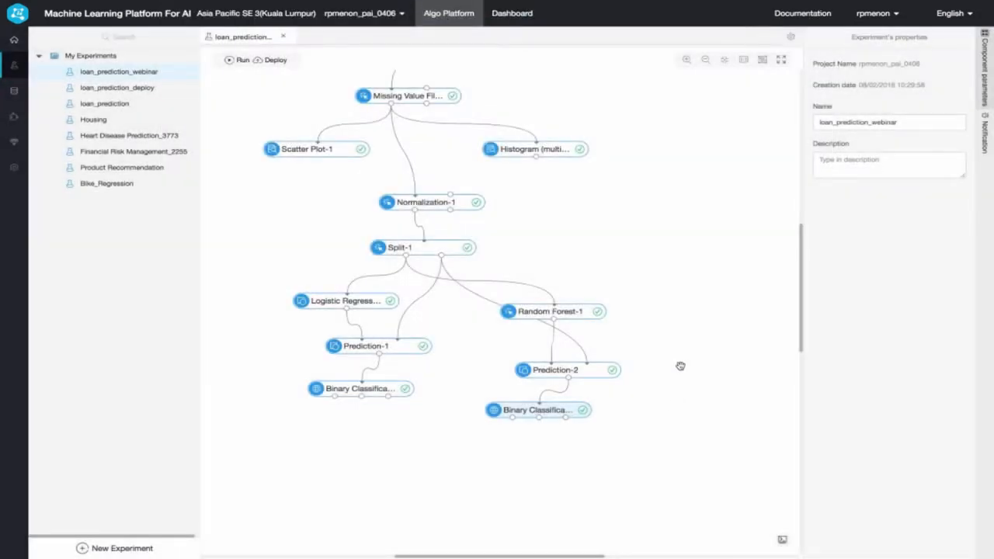
pyautogui.moveTo(679, 364); pyautogui.dragTo(617, 371)
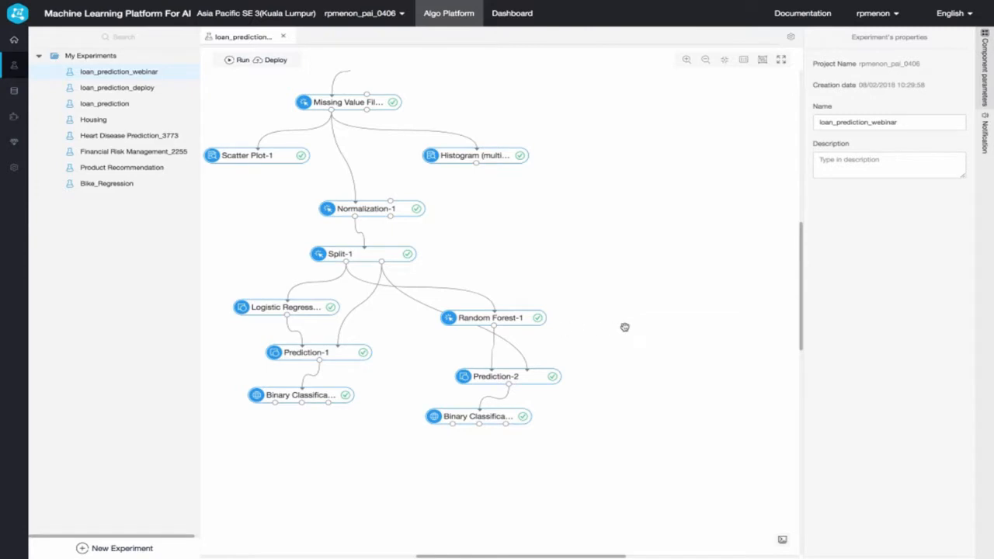
pyautogui.press('super+Tab')
pyautogui.press('super+Tab')
pyautogui.press('super+Tab')
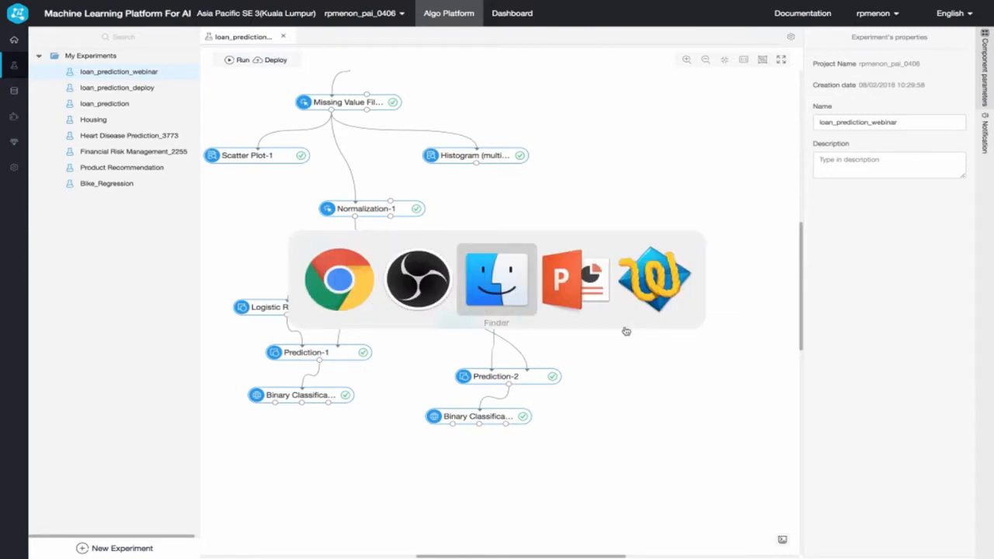
pyautogui.press('Right')
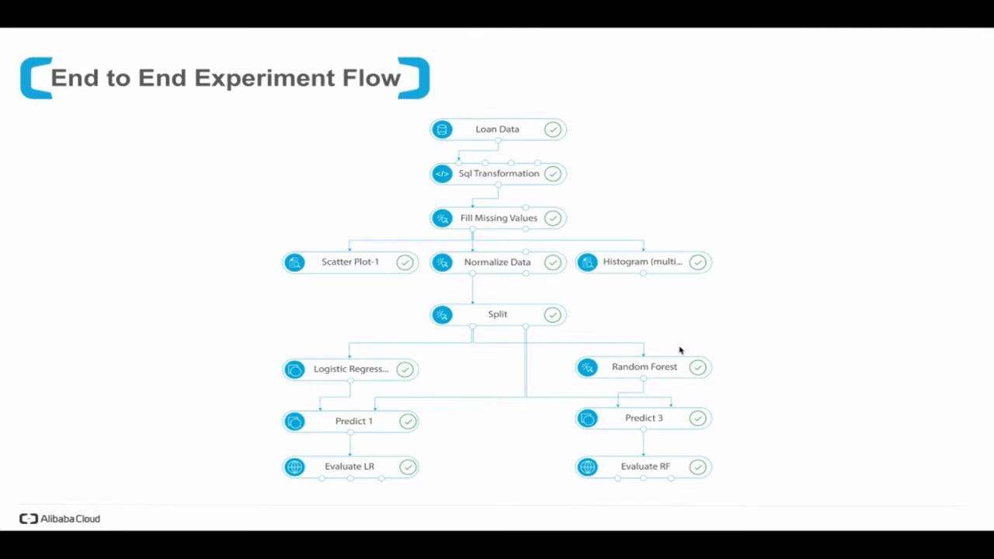
pyautogui.press('Right')
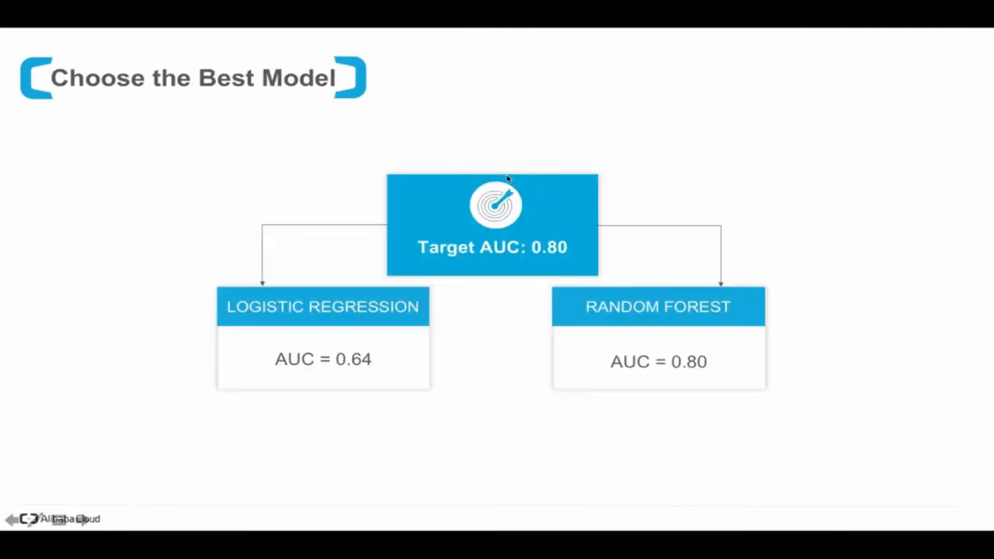
pyautogui.press('Left')
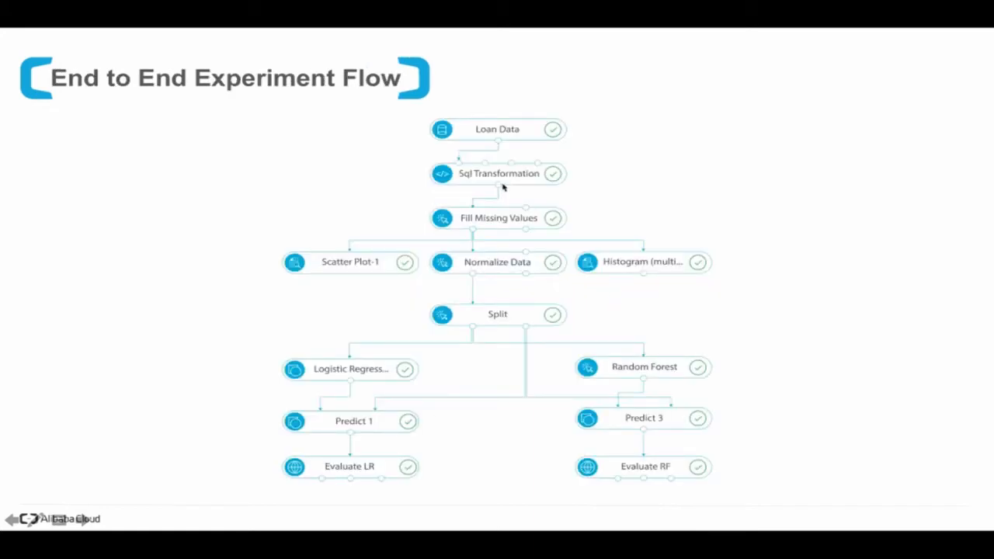